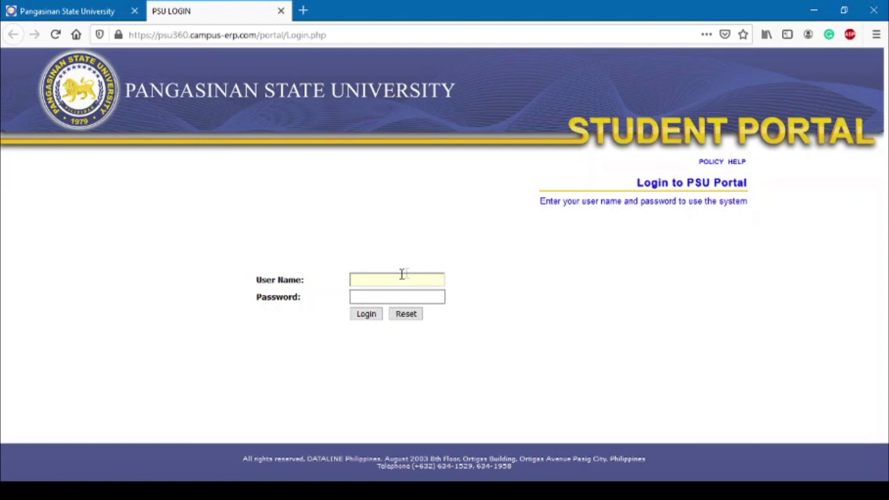
# Log into the PSU Student Portal with the autocompleted student user name and password
pyautogui.click(417, 274)
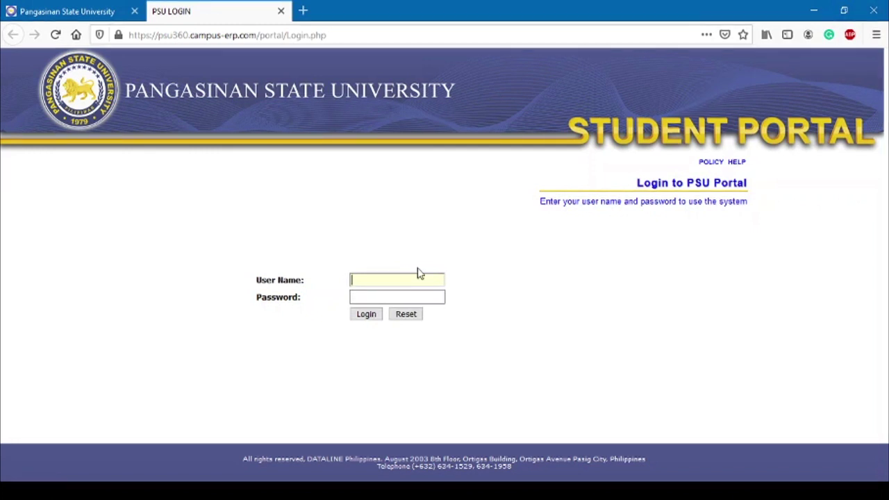
pyautogui.write('20-UR')
pyautogui.press('Down')
pyautogui.press('Tab')
pyautogui.write('•')
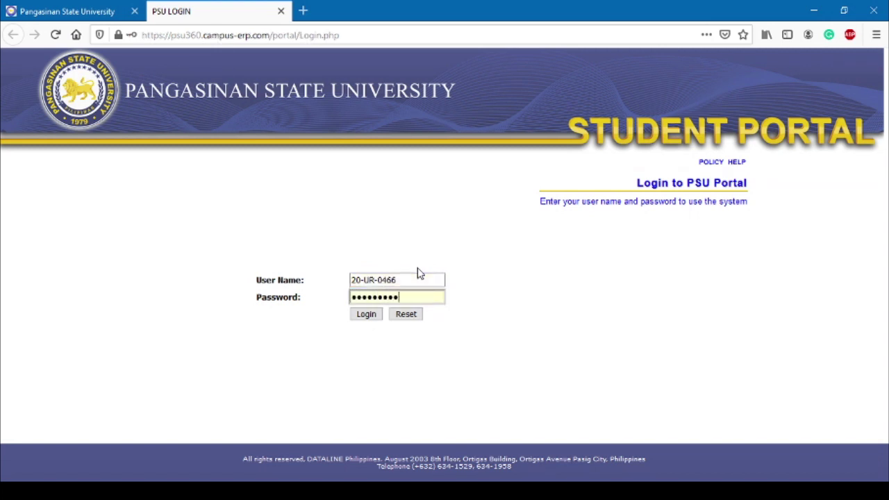
pyautogui.click(366, 314)
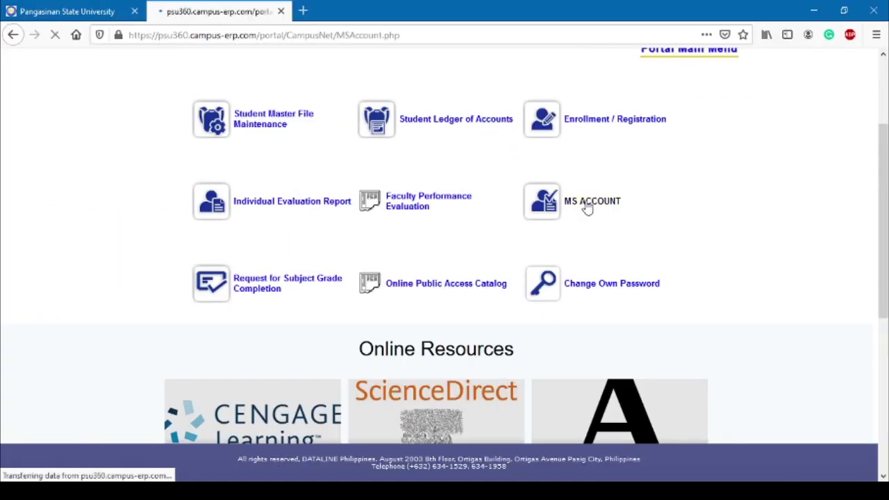
# Copy the school email address from the MS ACCOUNT credentials page into a new browser tab
pyautogui.click(472, 239)
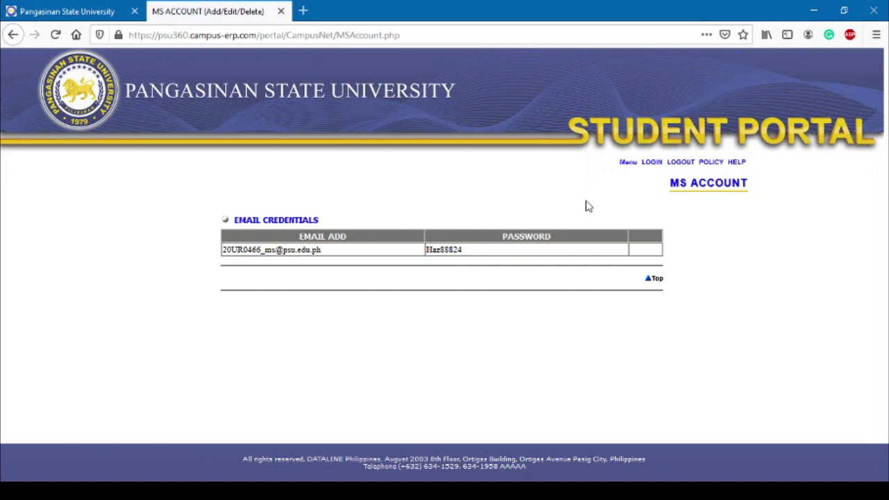
pyautogui.moveTo(340, 255); pyautogui.dragTo(221, 257)
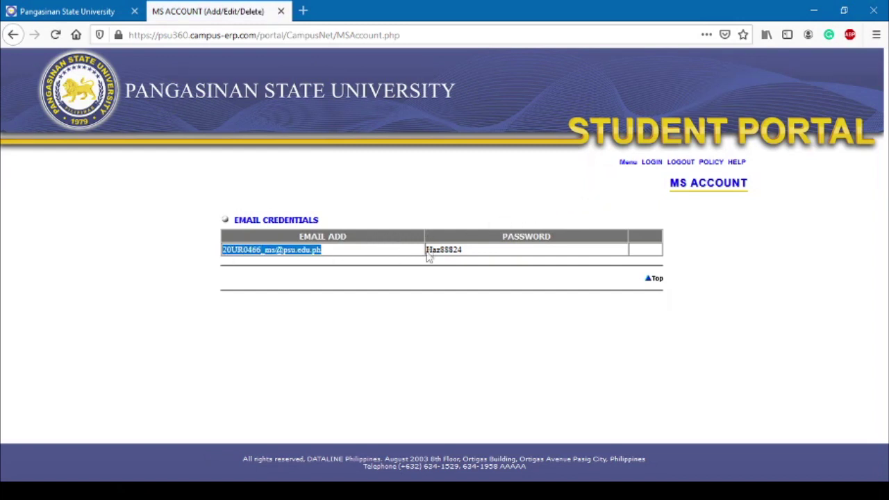
pyautogui.moveTo(472, 257); pyautogui.dragTo(427, 259)
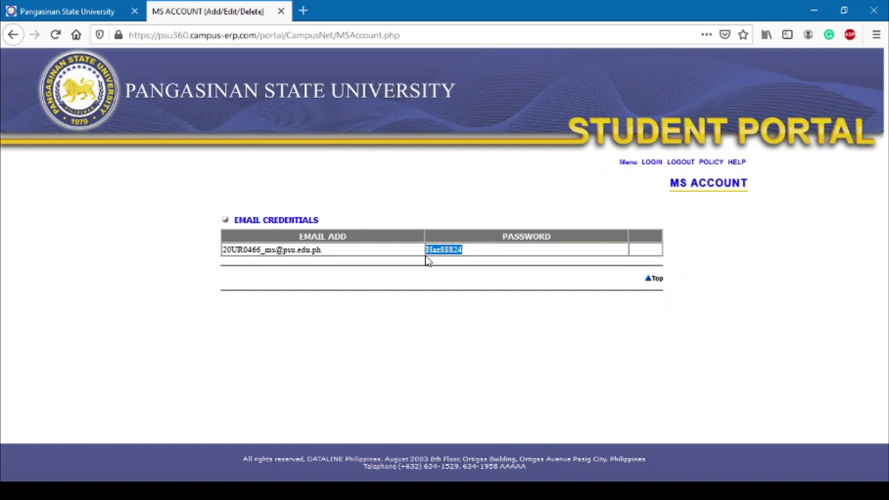
pyautogui.click(326, 254)
pyautogui.moveTo(326, 254); pyautogui.dragTo(214, 251)
pyautogui.hotkey('ctrl', 'c')
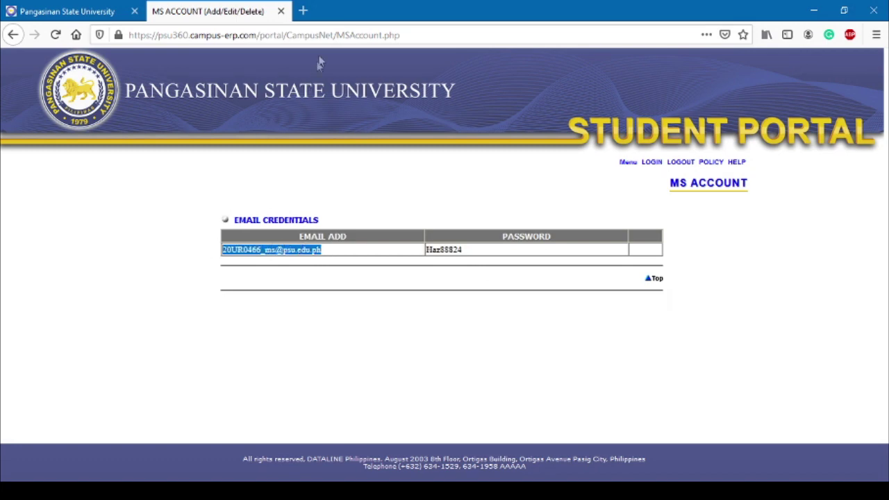
pyautogui.click(302, 11)
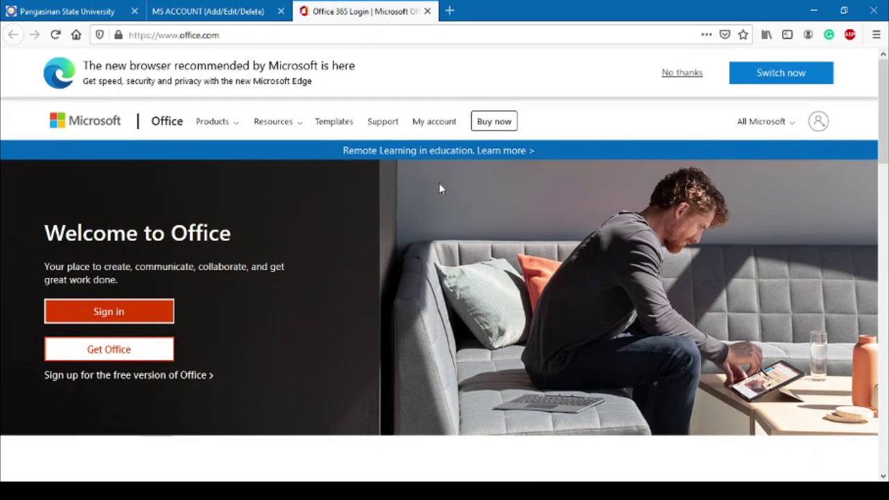
# Sign in to Office 365 by pasting the school email and entering its password
pyautogui.click(136, 312)
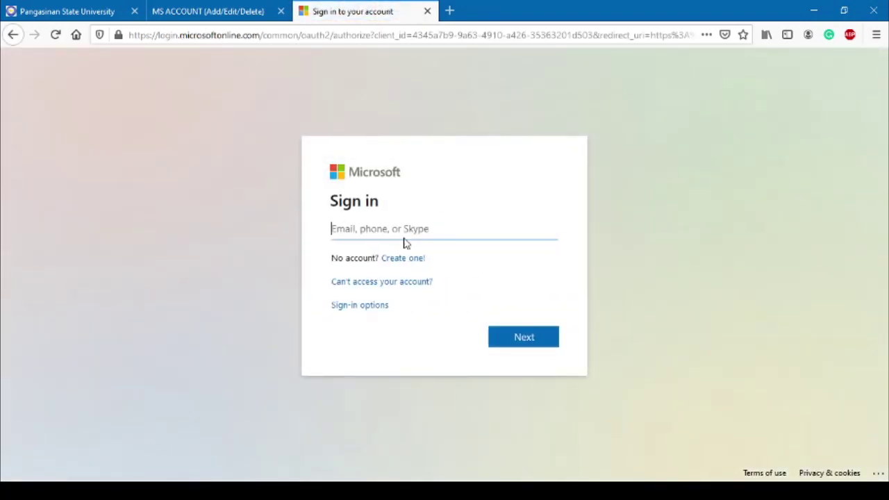
pyautogui.click(413, 221)
pyautogui.hotkey('ctrl', 'v')
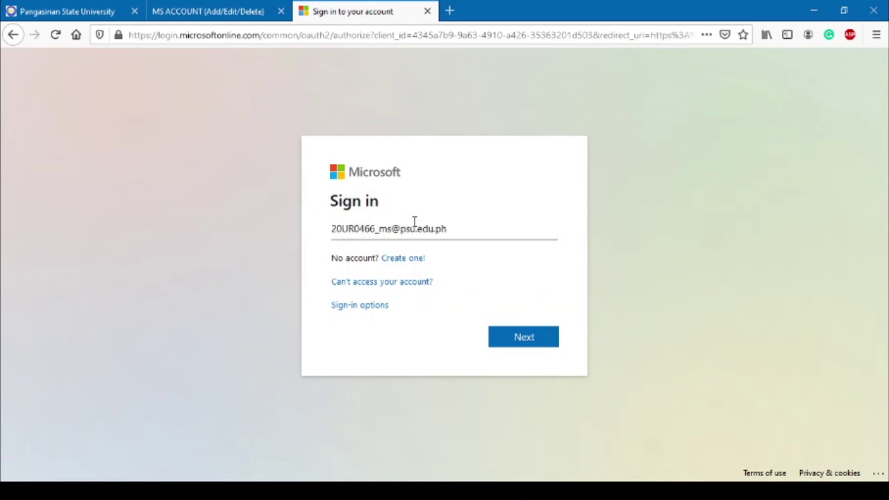
pyautogui.click(533, 347)
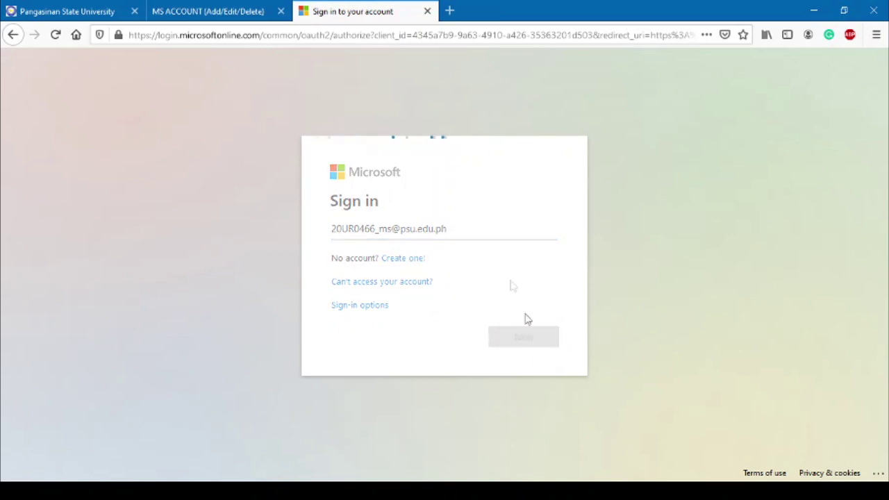
pyautogui.write('•')
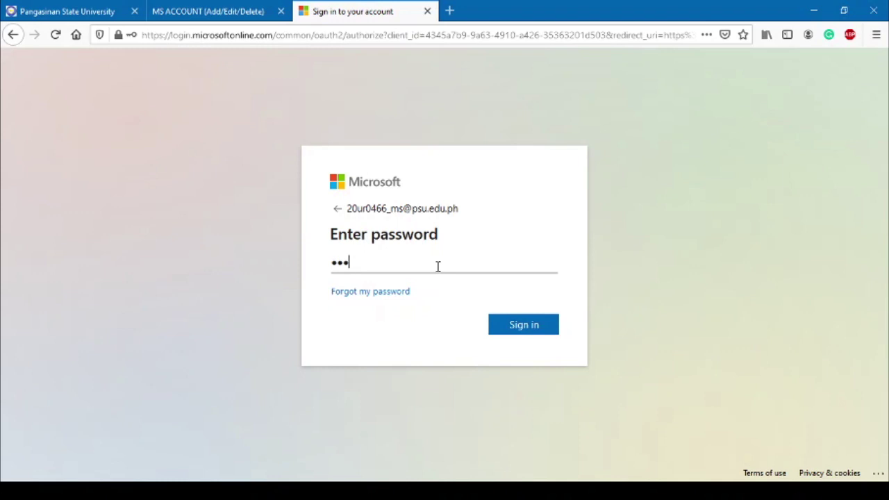
pyautogui.write('•••••••••')
pyautogui.press('Return')
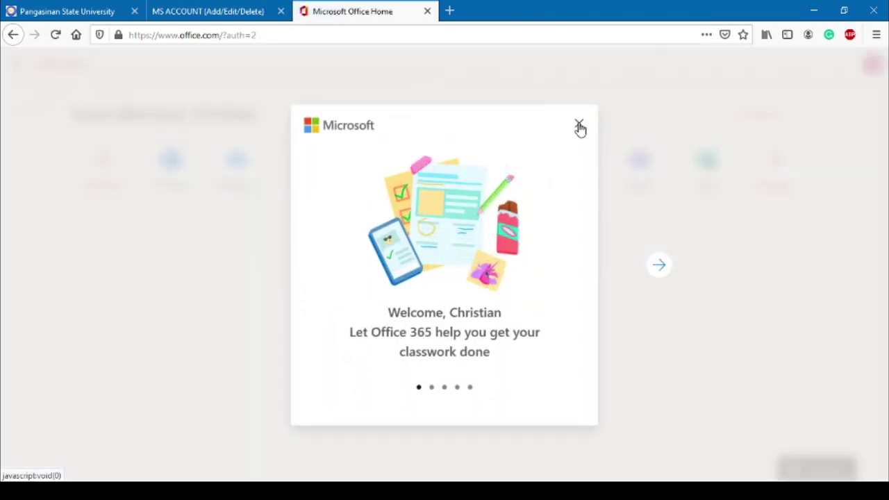
# Dismiss the Office welcome message and launch Teams as a web app from the Teams tile
pyautogui.click(579, 128)
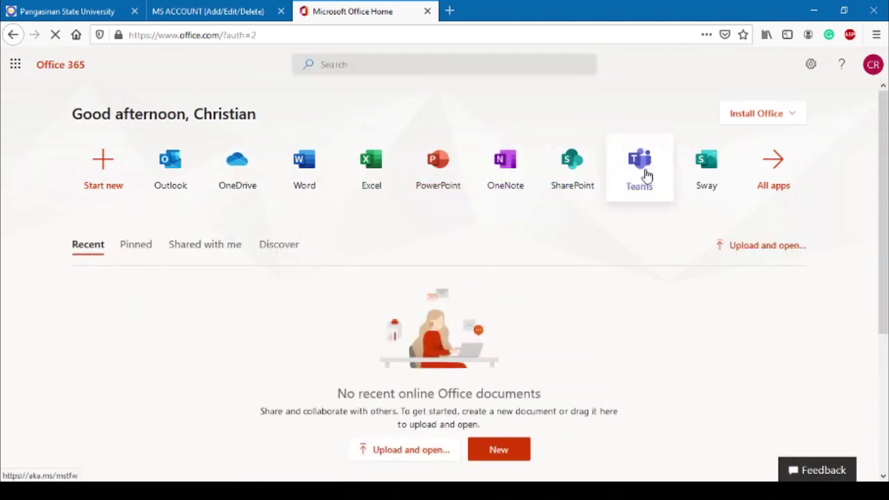
pyautogui.click(645, 175)
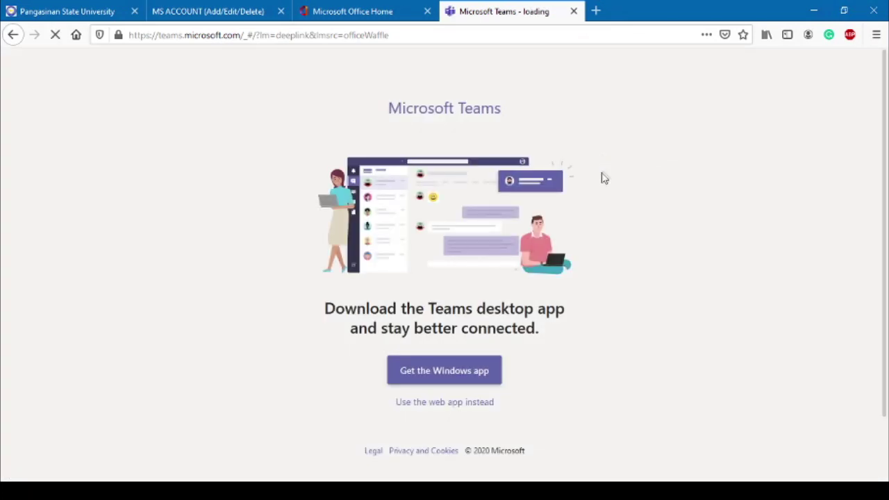
pyautogui.click(430, 404)
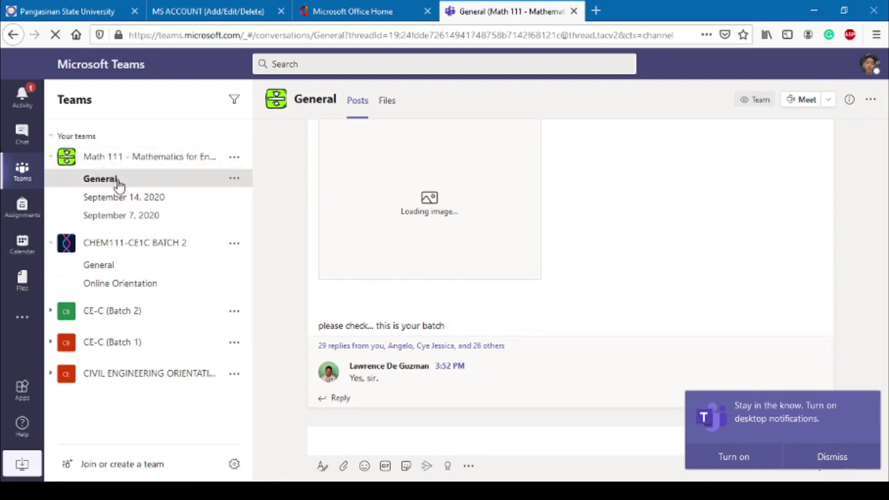
# Visit CHEM111 General, then the CE-C (Batch 2) team's General channel
pyautogui.click(123, 268)
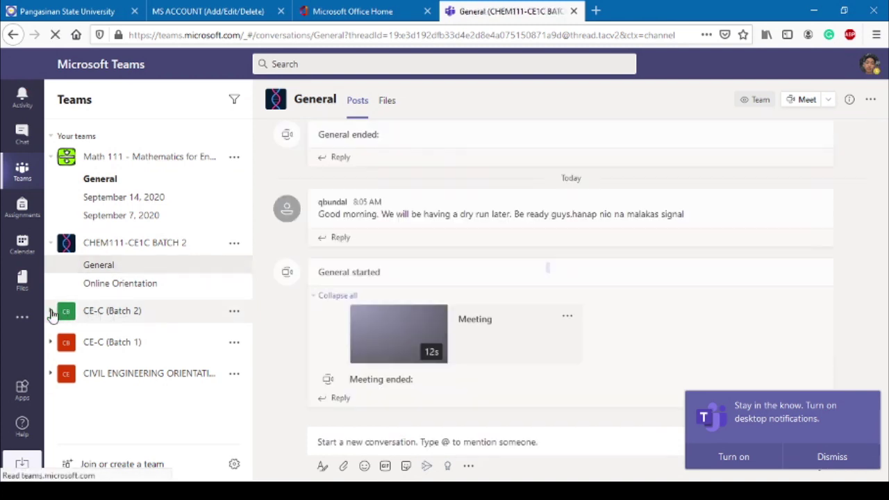
pyautogui.click(52, 314)
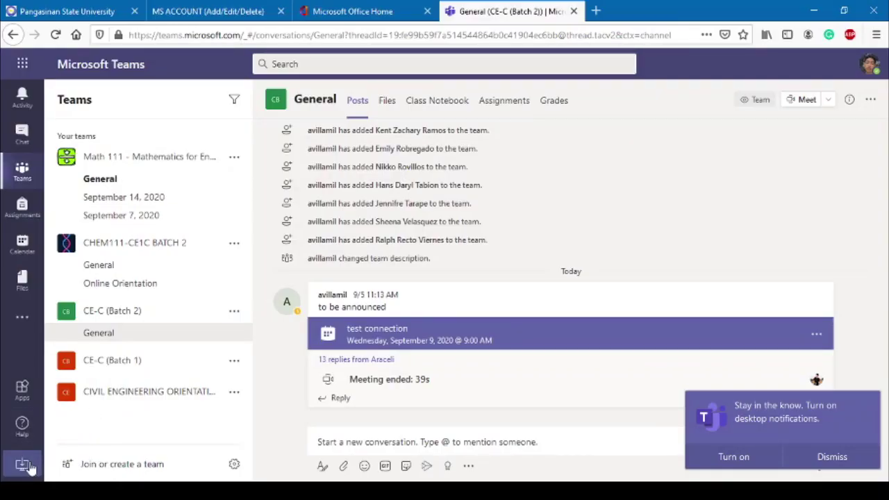
# Save the Teams_windows_x64.exe desktop installer and run it from the Downloads panel
pyautogui.click(23, 465)
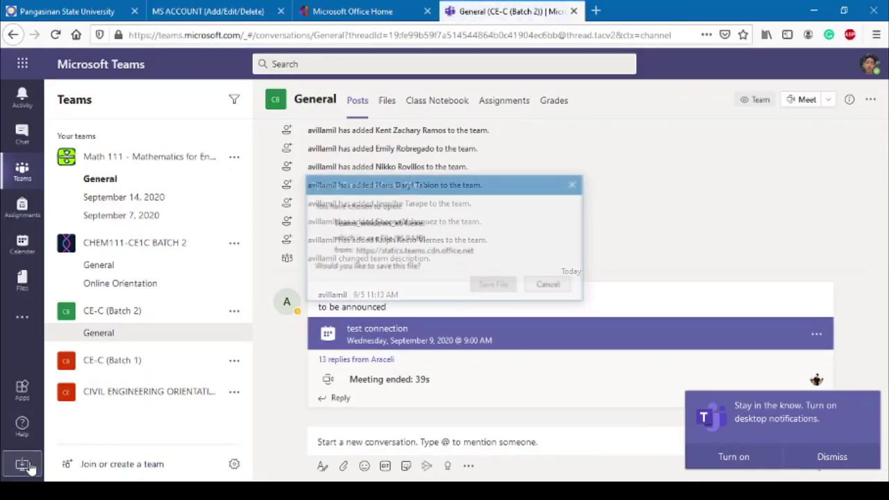
pyautogui.click(494, 285)
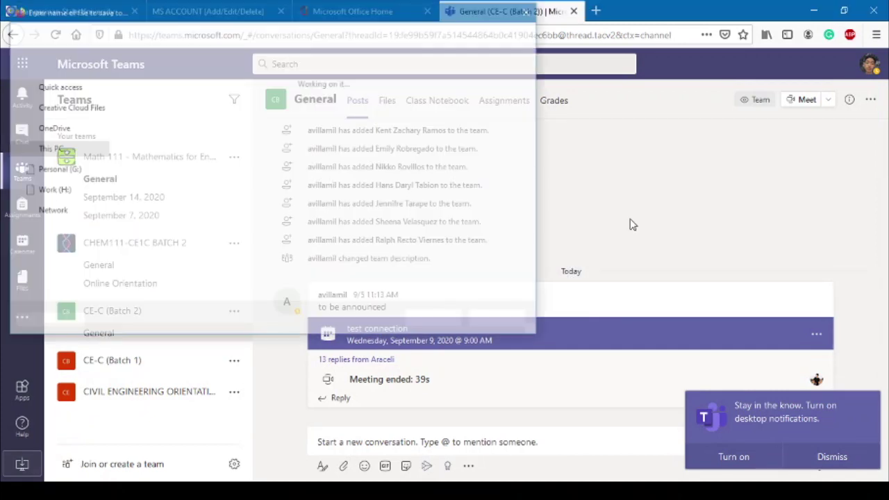
pyautogui.click(435, 320)
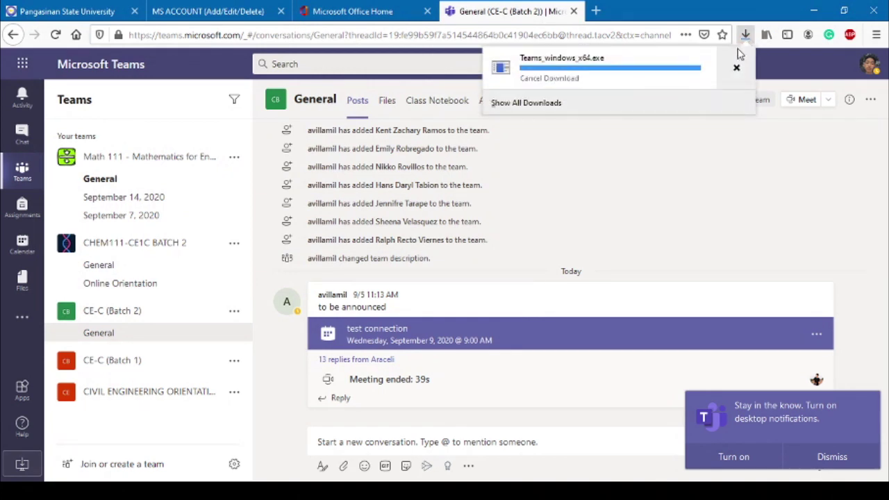
pyautogui.click(591, 75)
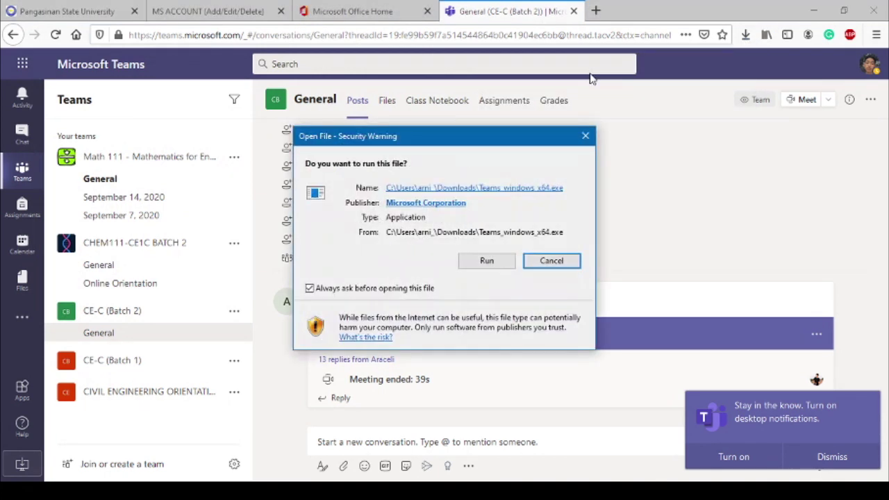
pyautogui.click(494, 259)
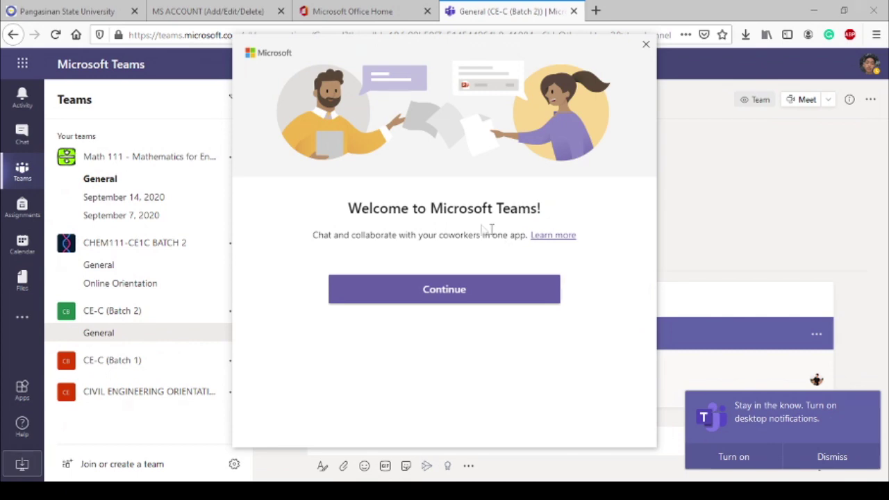
# Sign in to the Teams desktop app with the pasted school email and its password
pyautogui.click(411, 292)
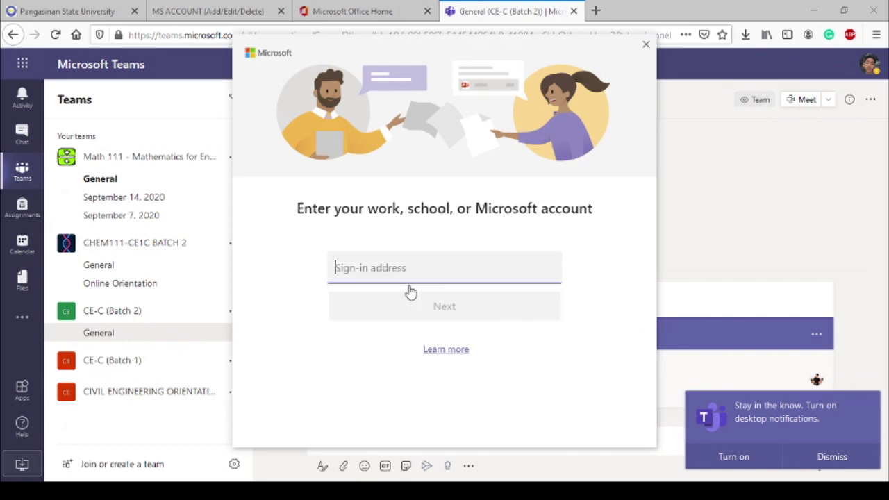
pyautogui.hotkey('ctrl', 'v')
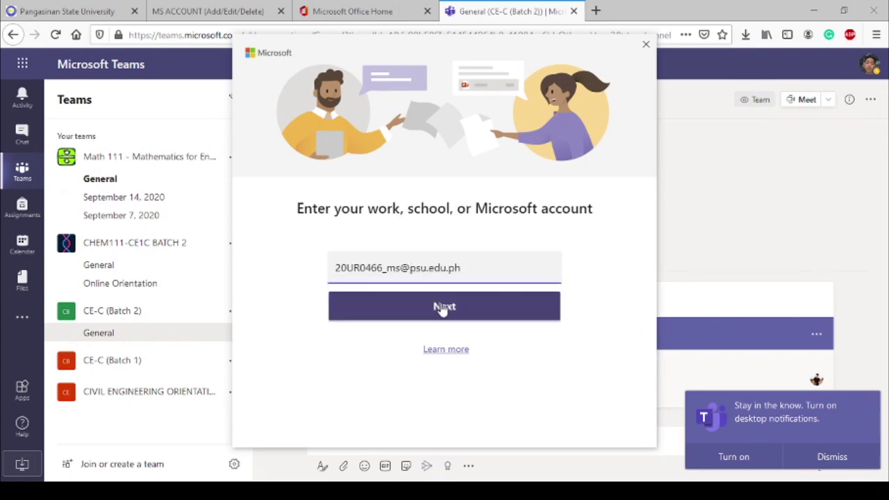
pyautogui.click(440, 307)
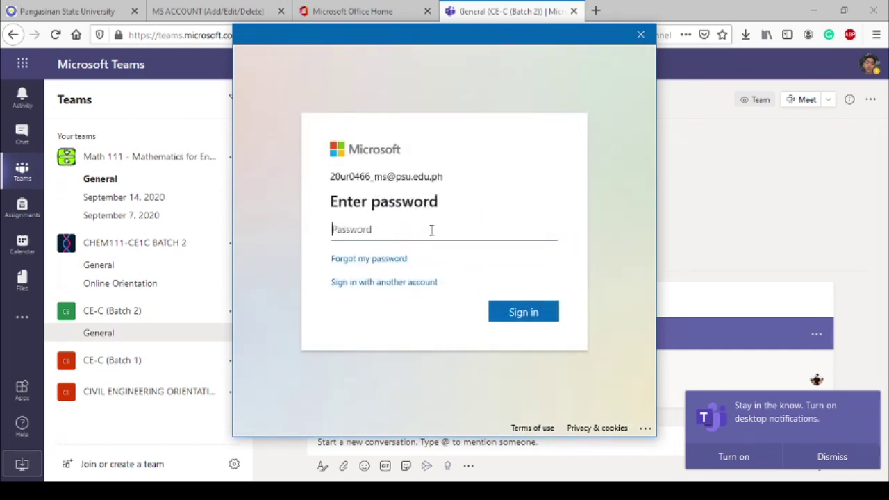
pyautogui.write('•••••••••••')
pyautogui.press('Return')
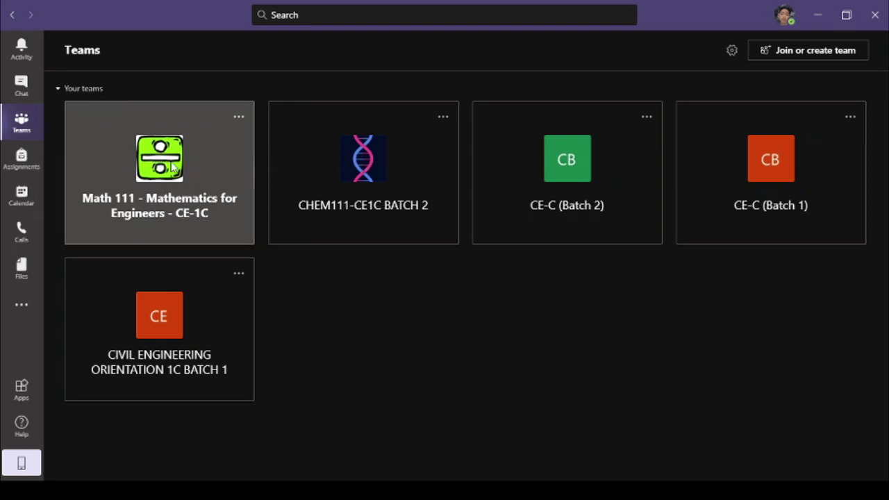
# Open the Math 111 team and scroll through its channel posts
pyautogui.click(172, 164)
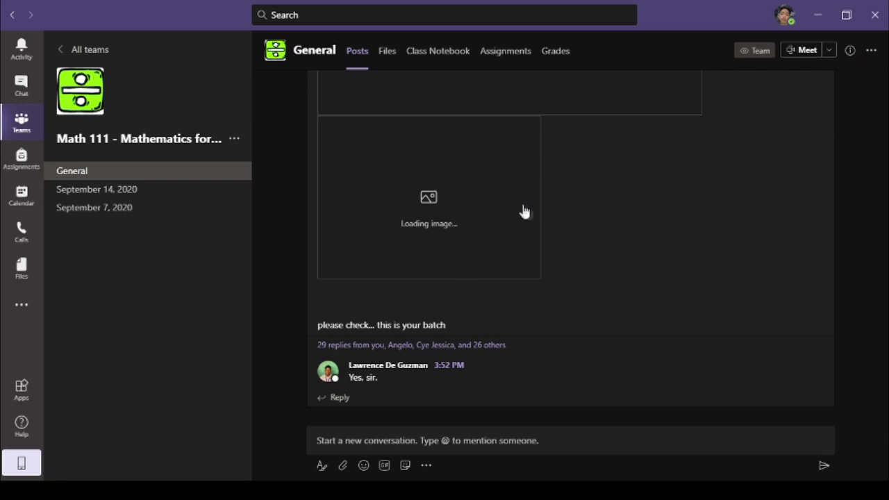
pyautogui.scroll(5, 605, 215)
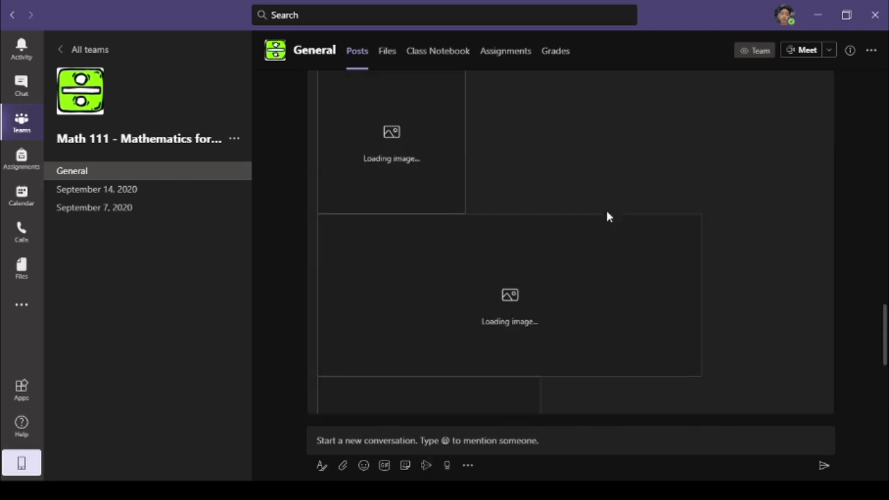
pyautogui.scroll(5, 606, 217)
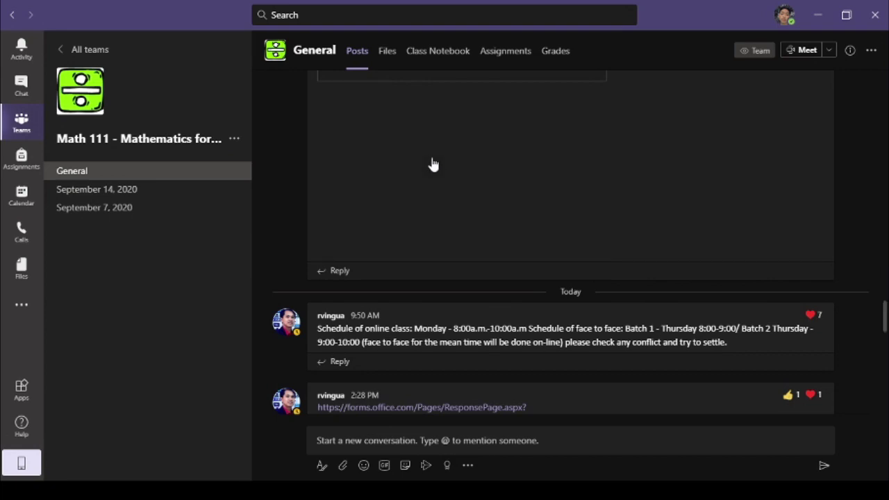
pyautogui.scroll(-5, 432, 162)
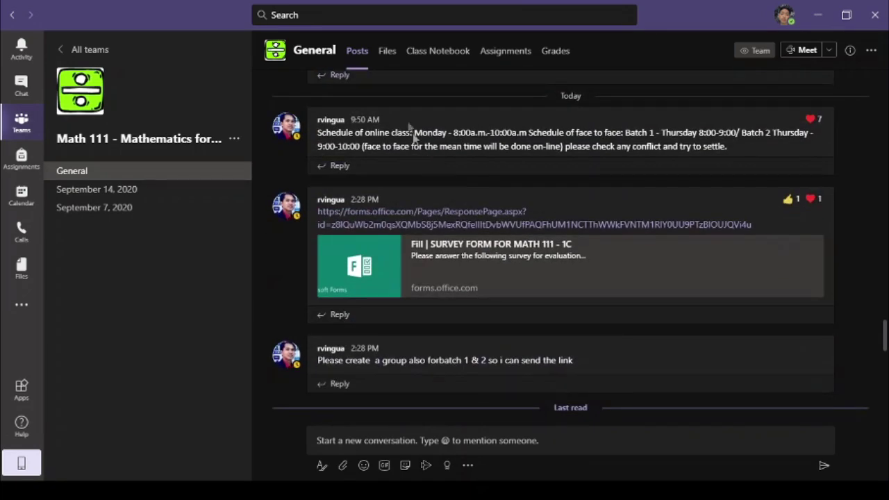
# View Math 111's Files, Class Notebook and Assignments tabs, then return to all teams
pyautogui.click(393, 56)
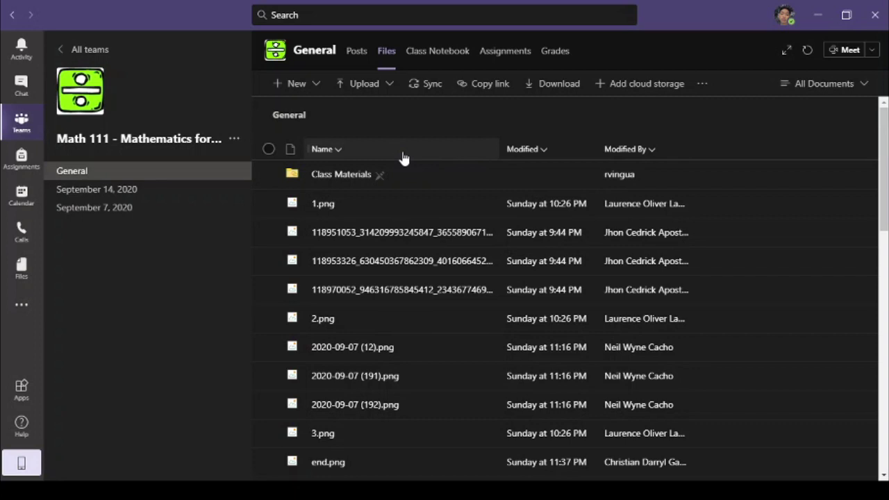
pyautogui.click(430, 51)
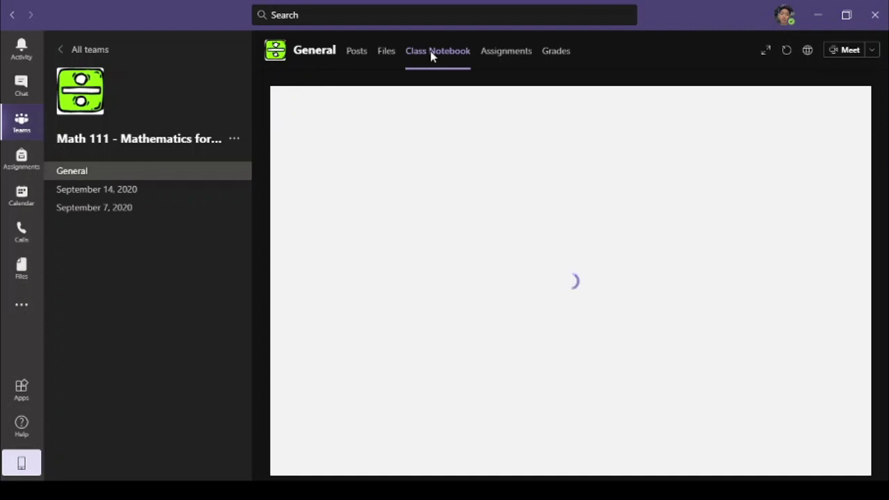
pyautogui.click(511, 53)
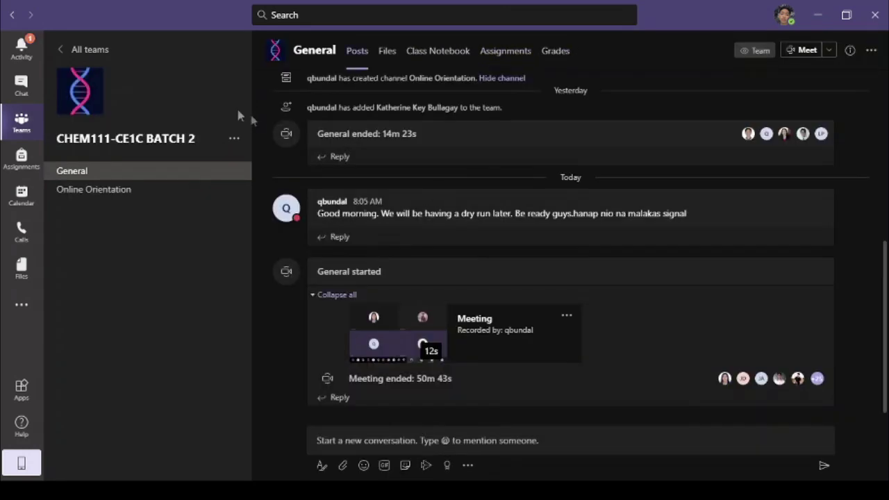
pyautogui.click(94, 50)
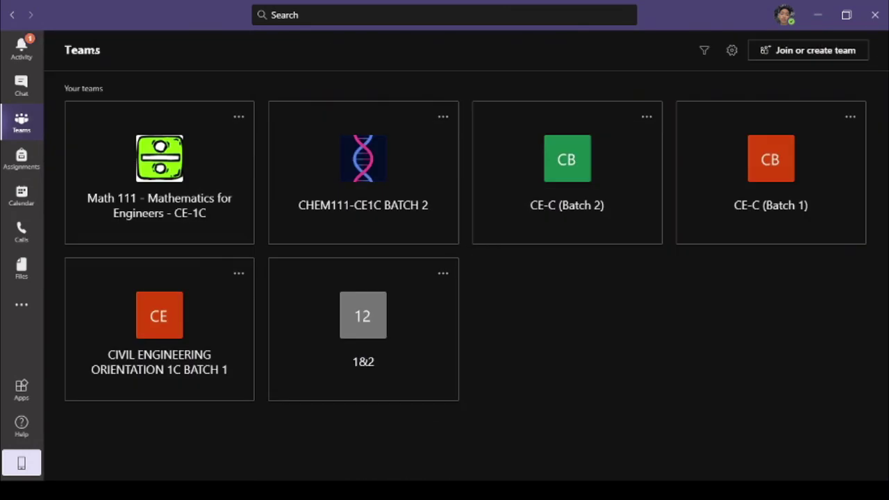
# Join the Web Systems and Technologies 1 team by entering its team code
pyautogui.click(798, 50)
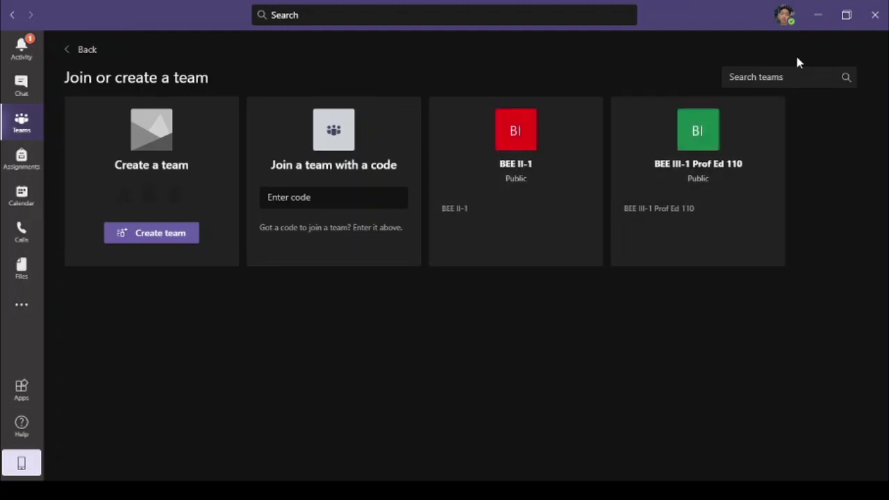
pyautogui.click(333, 197)
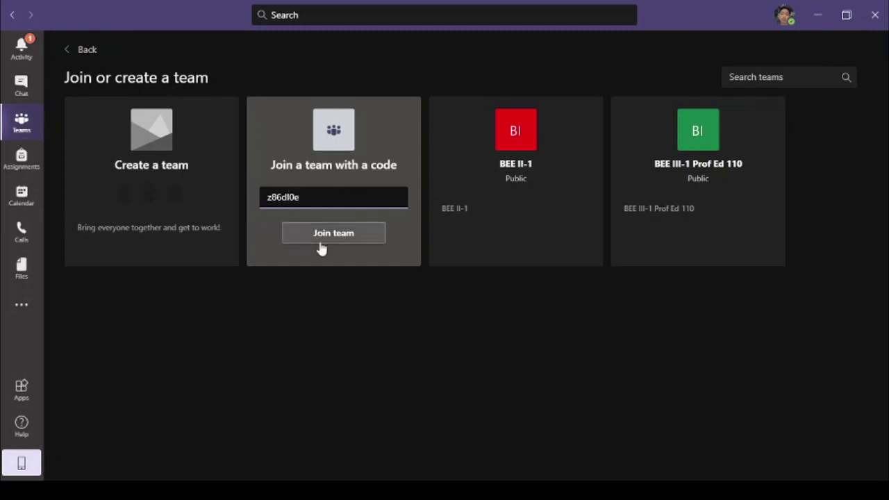
pyautogui.click(322, 238)
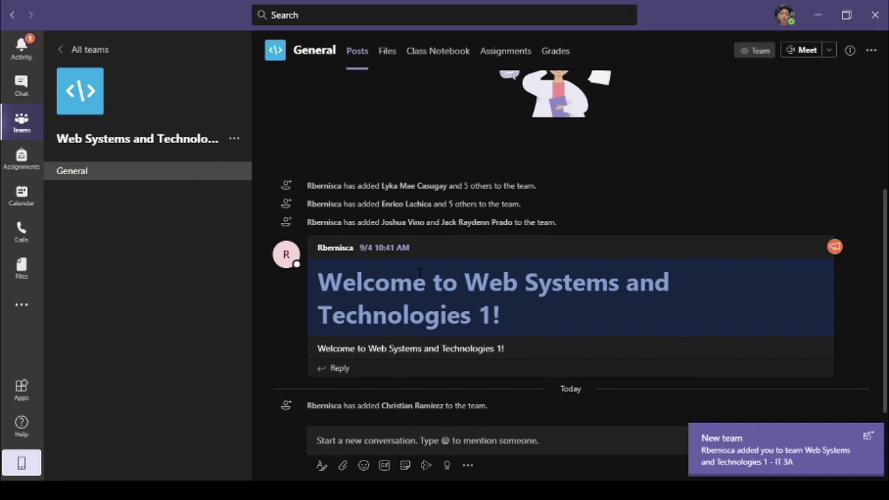
# Reply 'Thanks sir' under the teacher's syllabus post in the General channel
pyautogui.click(22, 267)
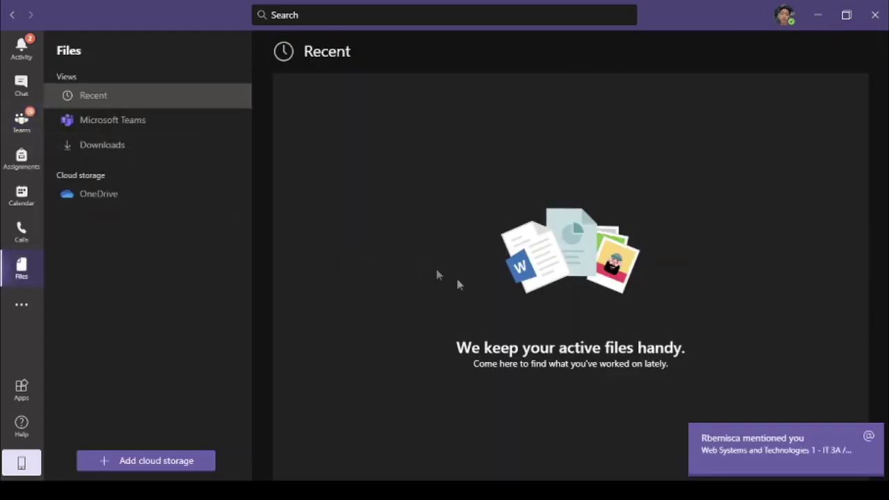
pyautogui.click(758, 455)
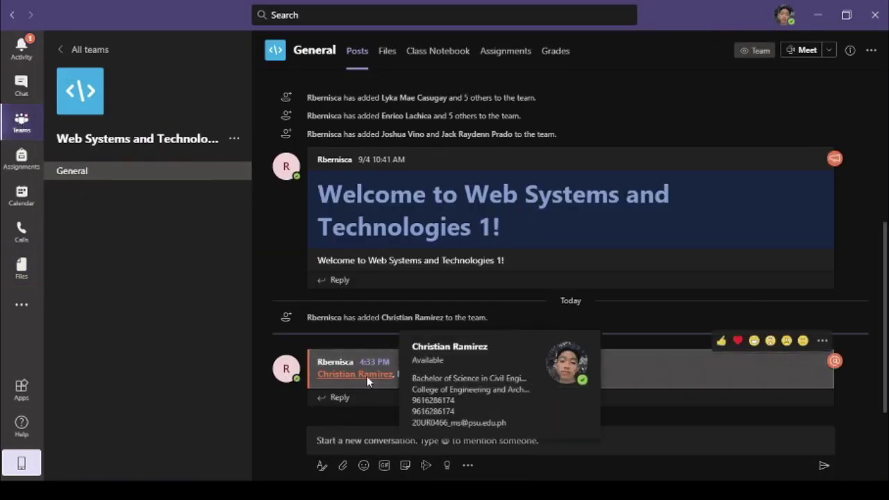
pyautogui.click(345, 398)
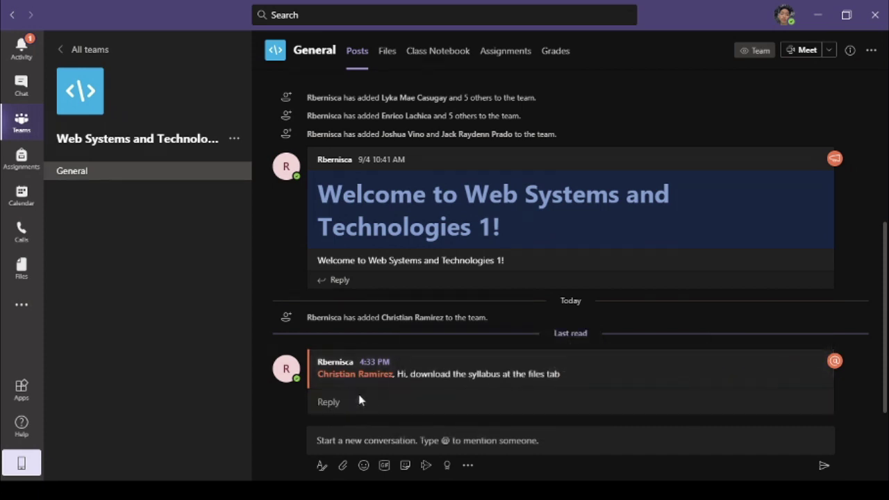
pyautogui.write('Thanks sir')
pyautogui.press('Return')
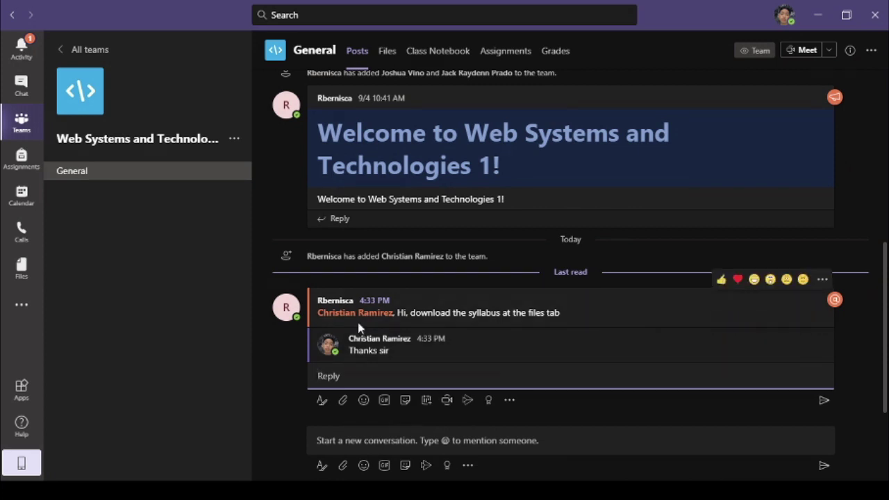
# Privately message the teacher 'Thanks sir for the file' with a smiling emoji
pyautogui.click(28, 90)
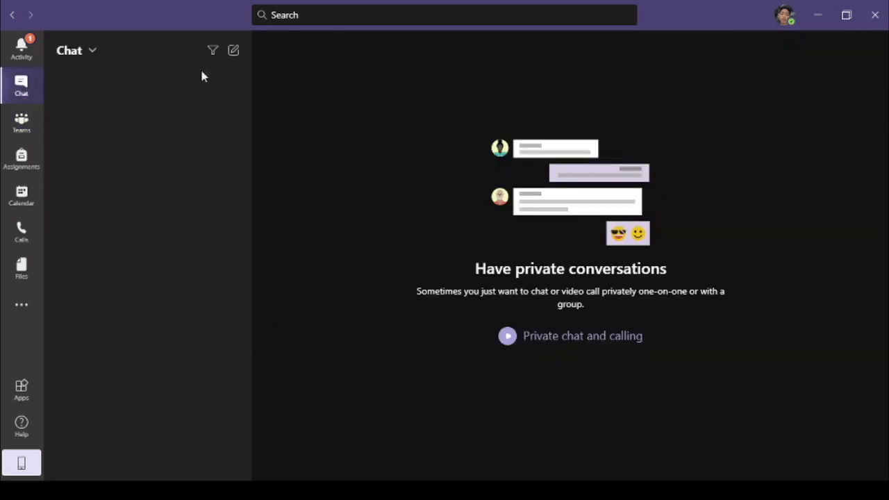
pyautogui.click(233, 51)
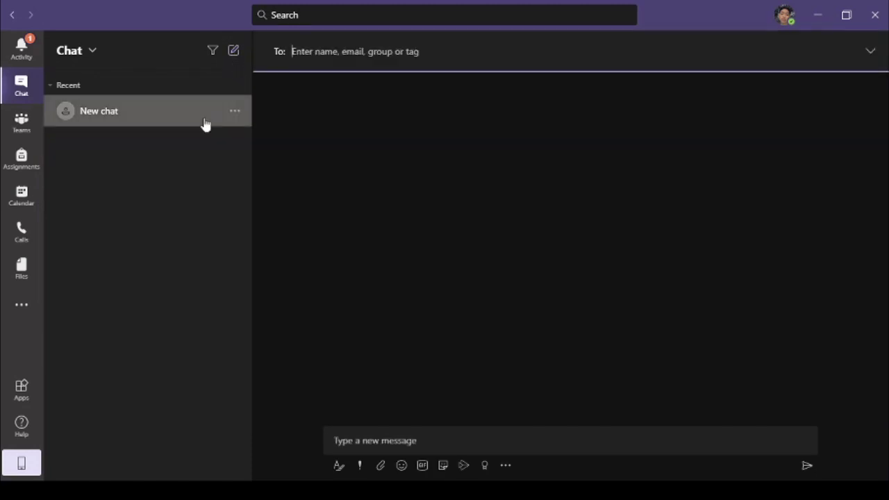
pyautogui.write('rb')
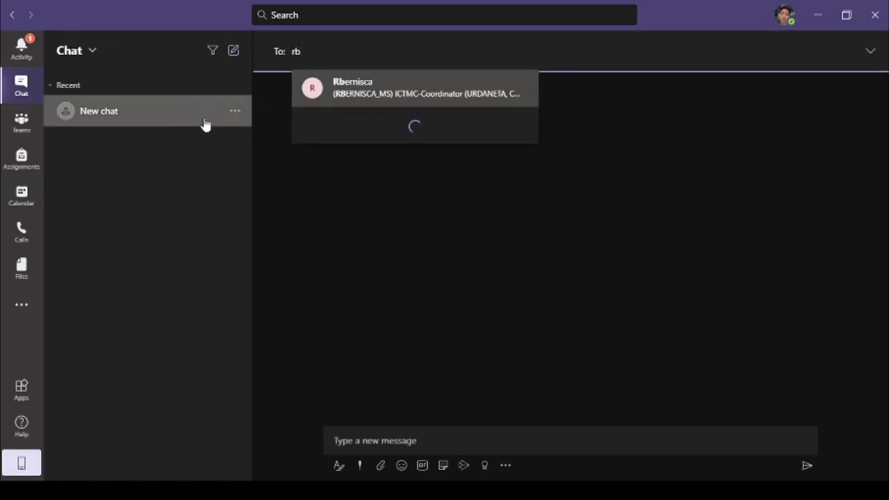
pyautogui.press('Return')
pyautogui.click(370, 445)
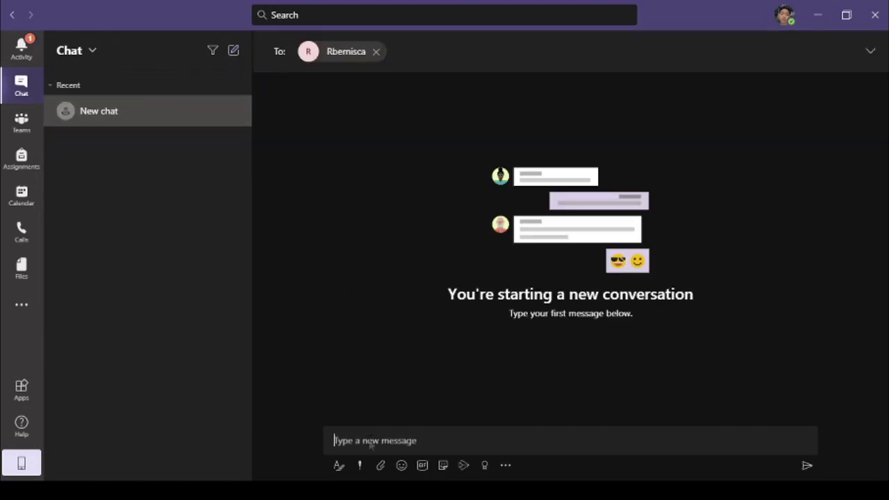
pyautogui.write('Thanks sir for the file')
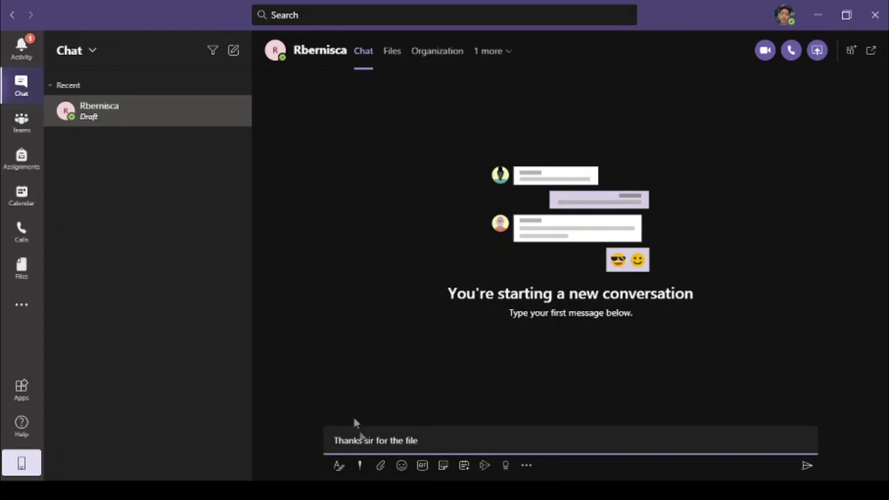
pyautogui.click(402, 467)
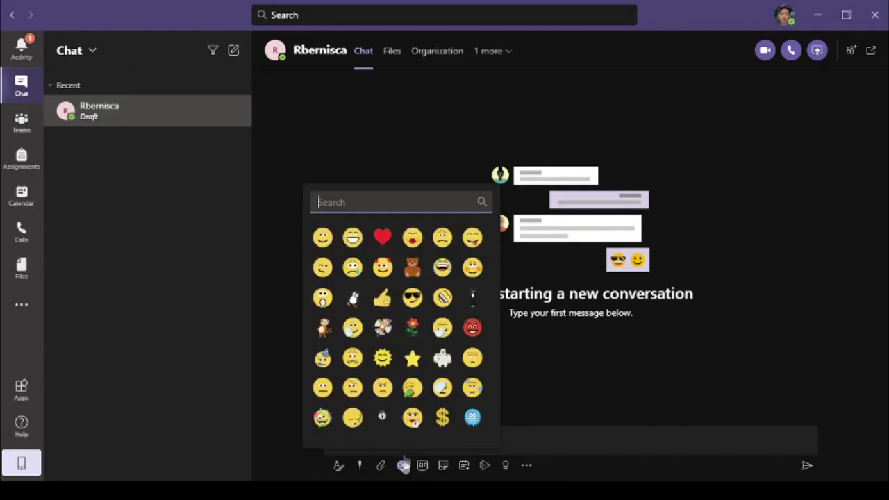
pyautogui.click(323, 238)
pyautogui.click(806, 467)
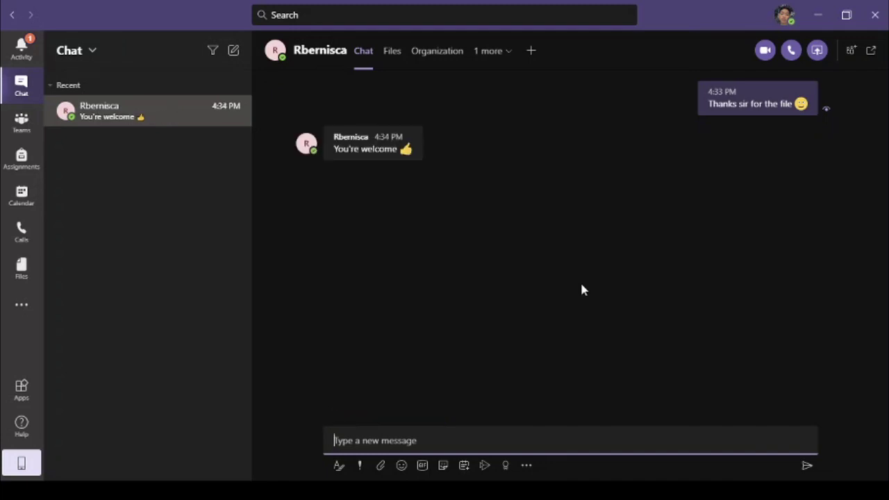
pyautogui.click(22, 134)
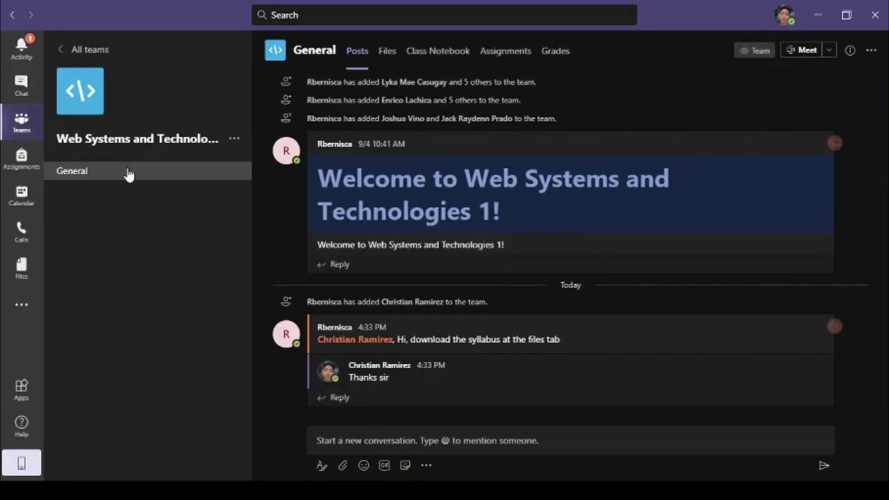
# Download Syllabus.pdf from the Web Systems team's Files
pyautogui.click(388, 58)
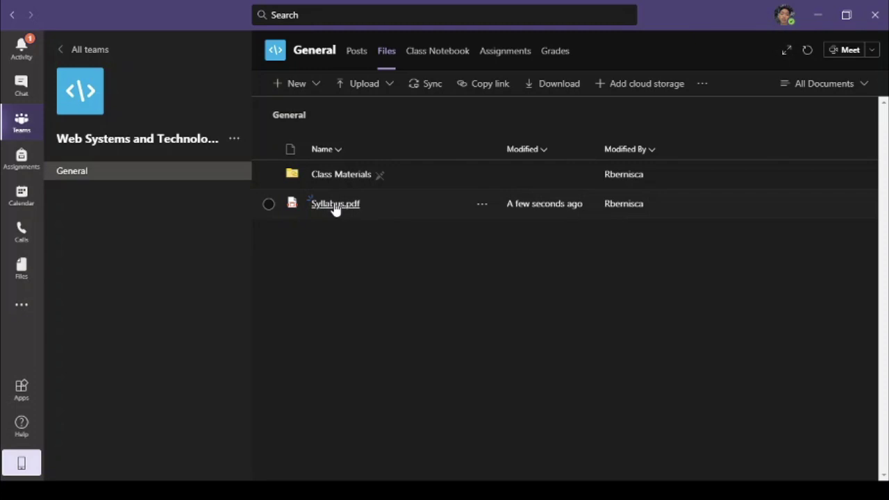
pyautogui.rightClick(334, 206)
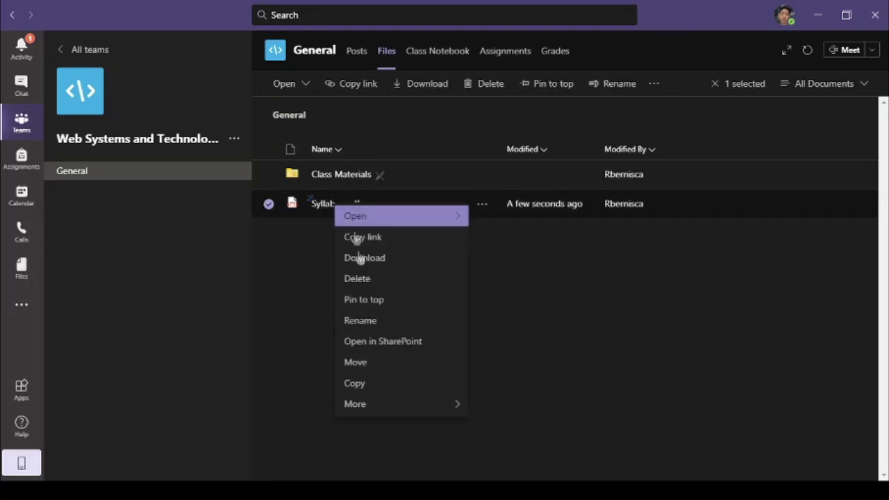
pyautogui.click(373, 259)
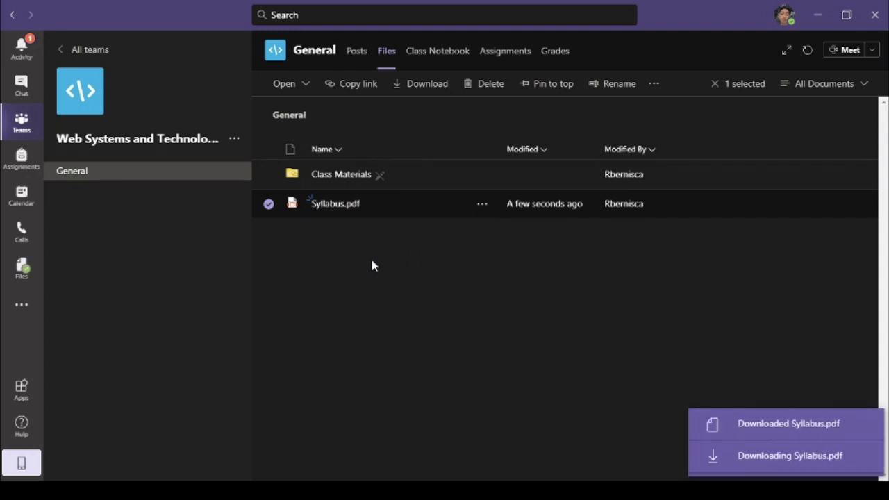
# Clear the file selection, return to the channel posts, and go to the Calendar
pyautogui.click(759, 429)
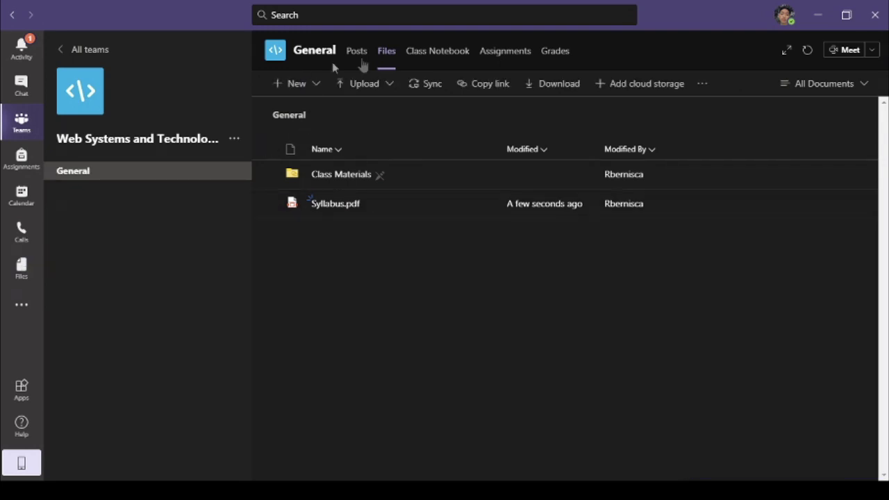
pyautogui.click(358, 53)
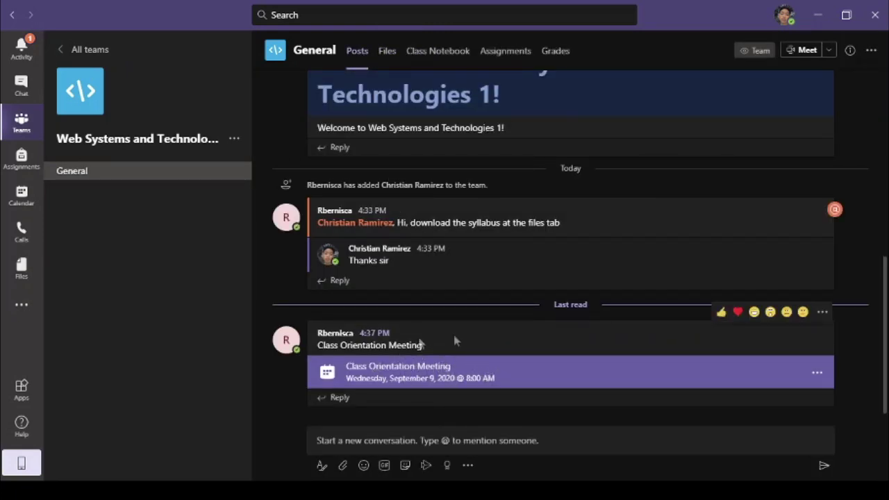
pyautogui.click(27, 201)
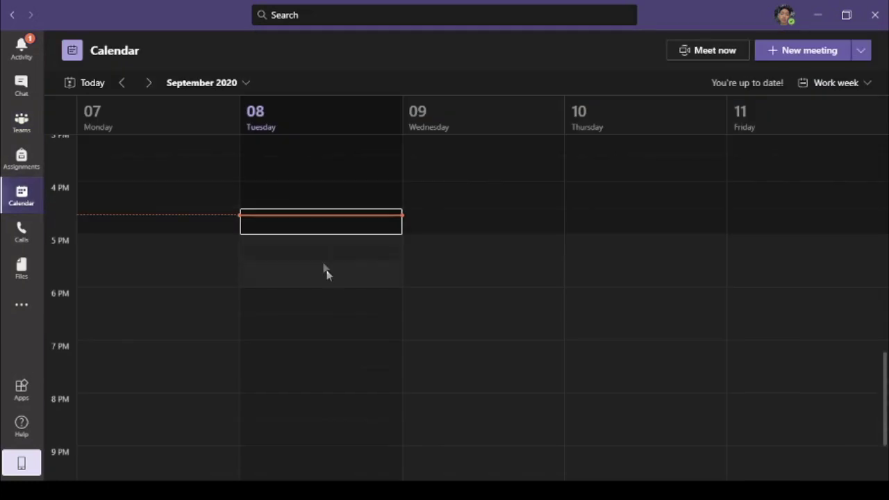
# Open Wednesday's 8 AM Class Orientation Meeting from the calendar and start joining it
pyautogui.scroll(3, 333, 278)
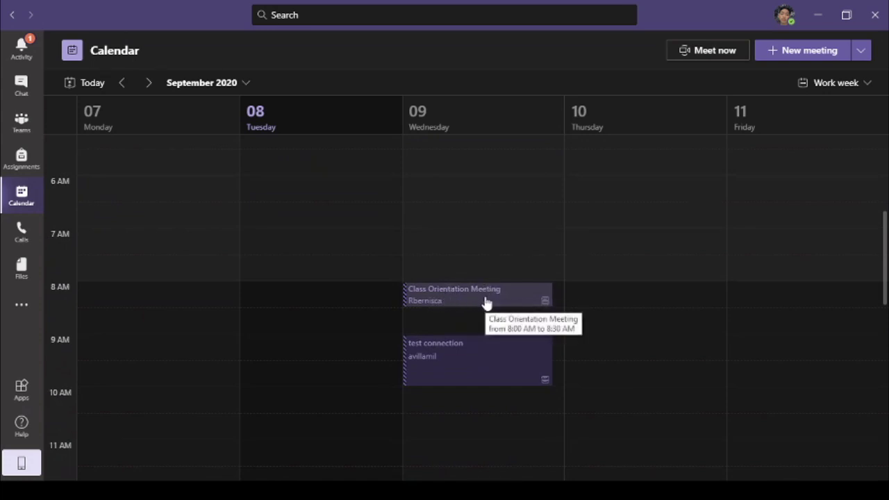
pyautogui.click(485, 295)
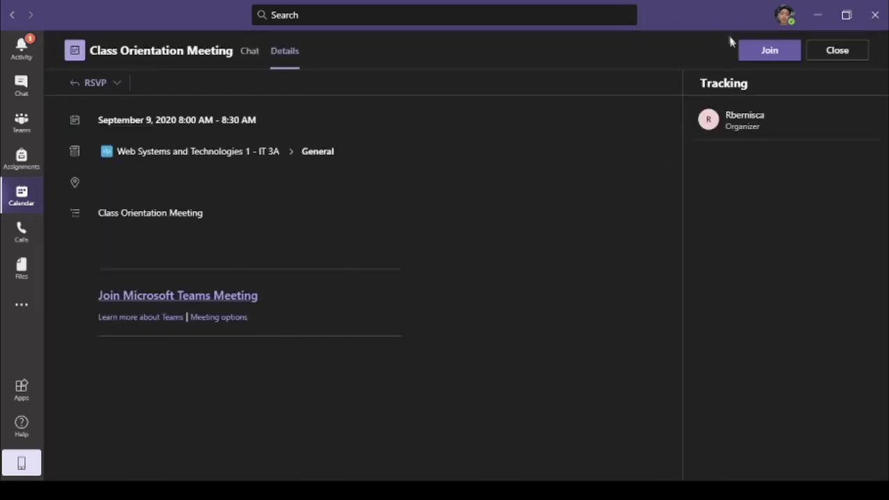
pyautogui.click(766, 56)
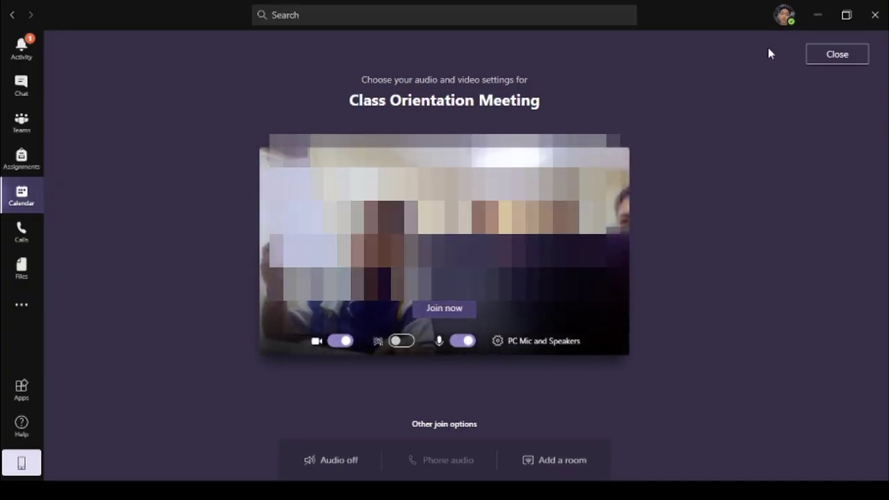
# Join the Class Orientation Meeting with the camera off and the microphone muted
pyautogui.click(342, 342)
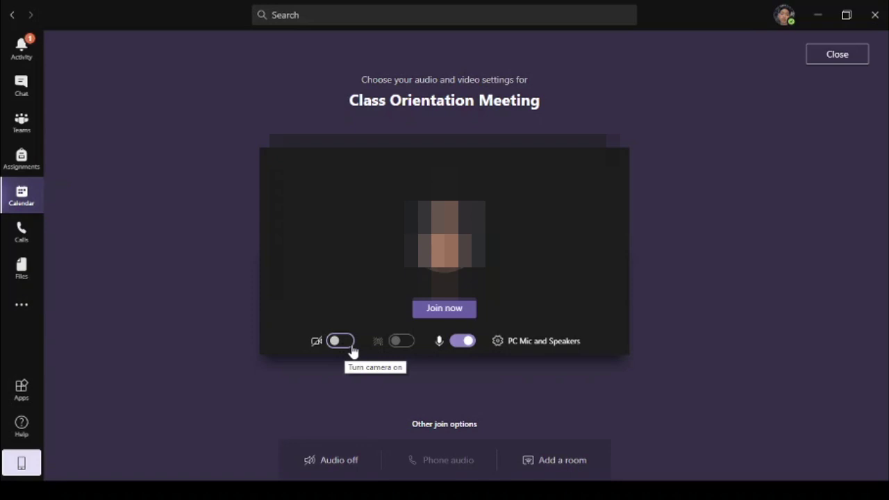
pyautogui.click(459, 344)
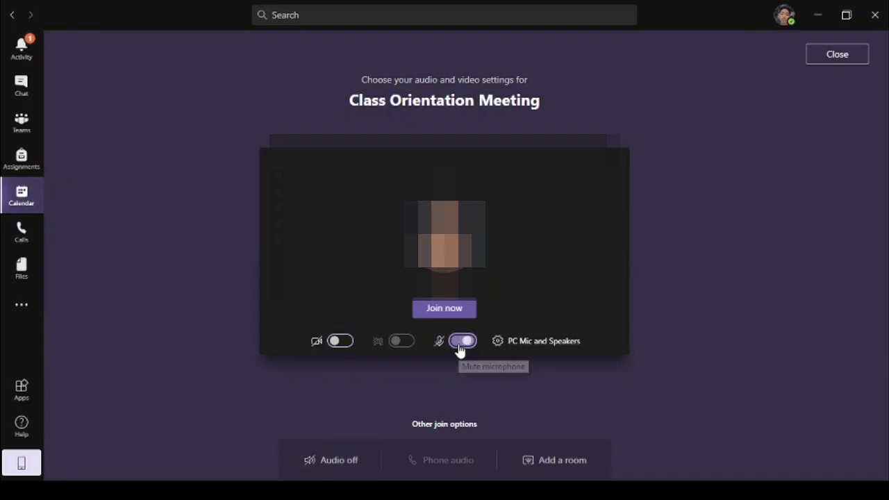
pyautogui.click(459, 345)
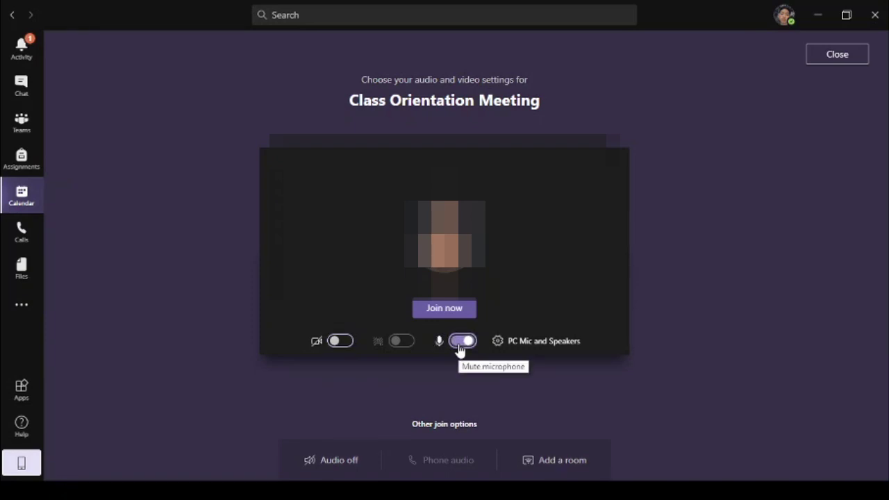
pyautogui.click(458, 344)
pyautogui.click(442, 309)
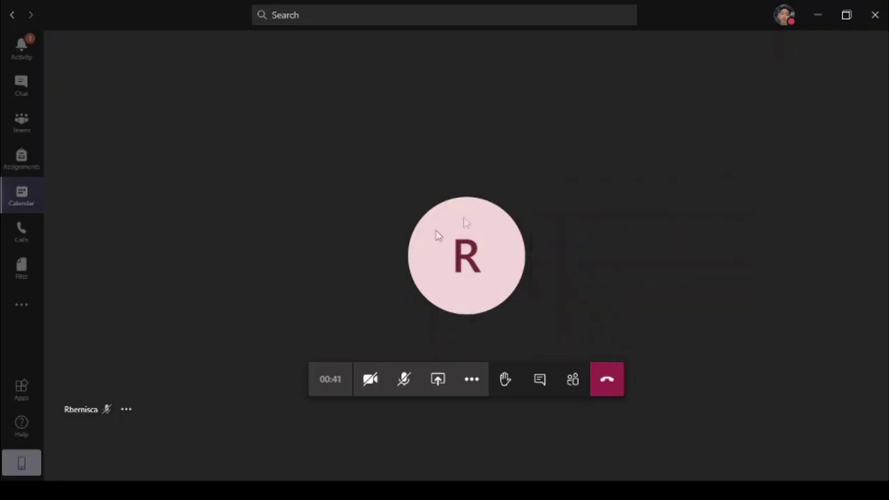
# Turn the camera on and leave the microphone muted after briefly unmuting it
pyautogui.click(369, 379)
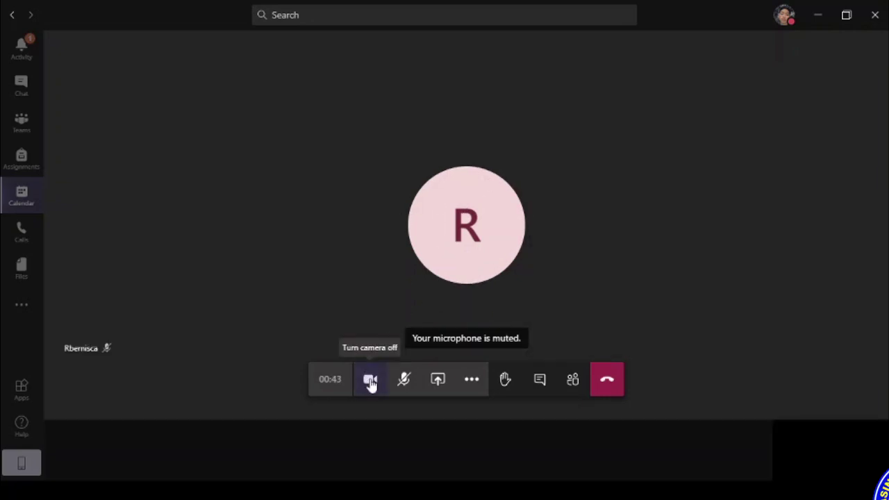
pyautogui.moveTo(447, 261)
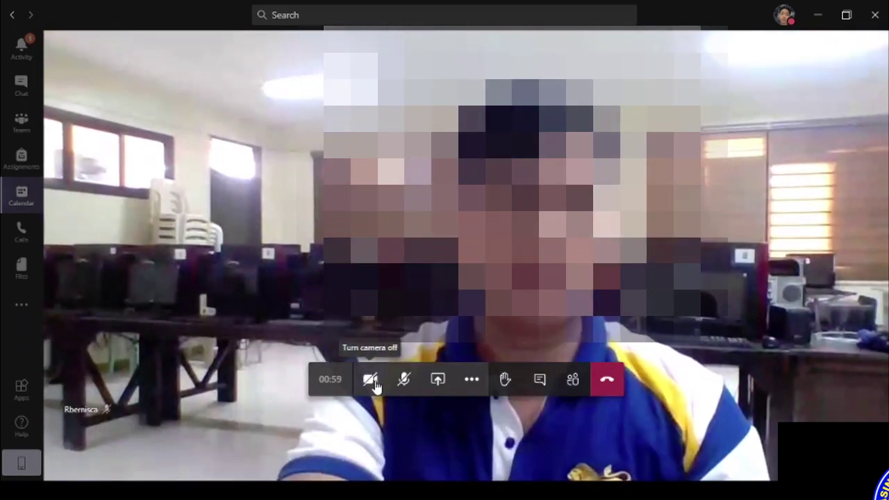
pyautogui.click(373, 383)
pyautogui.click(371, 384)
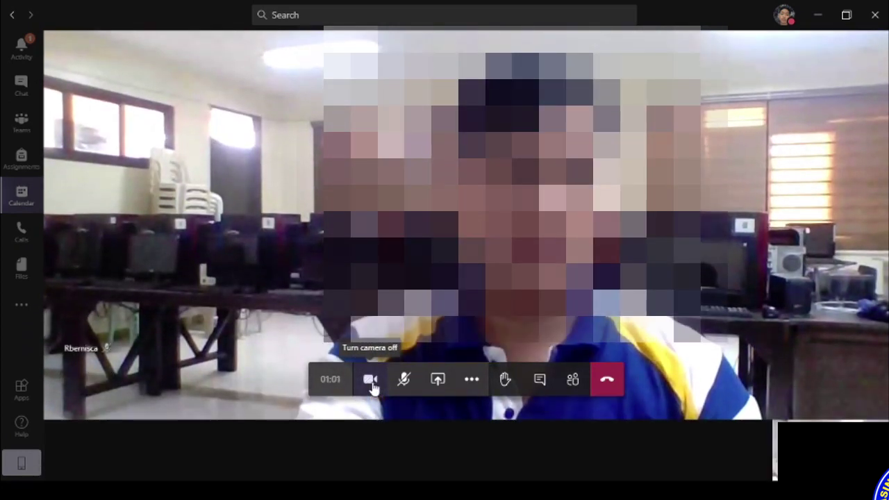
pyautogui.click(405, 385)
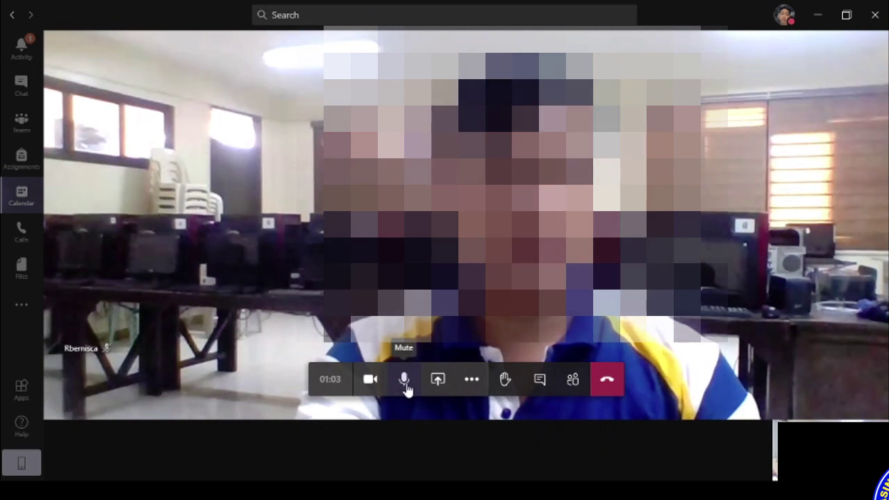
pyautogui.click(404, 383)
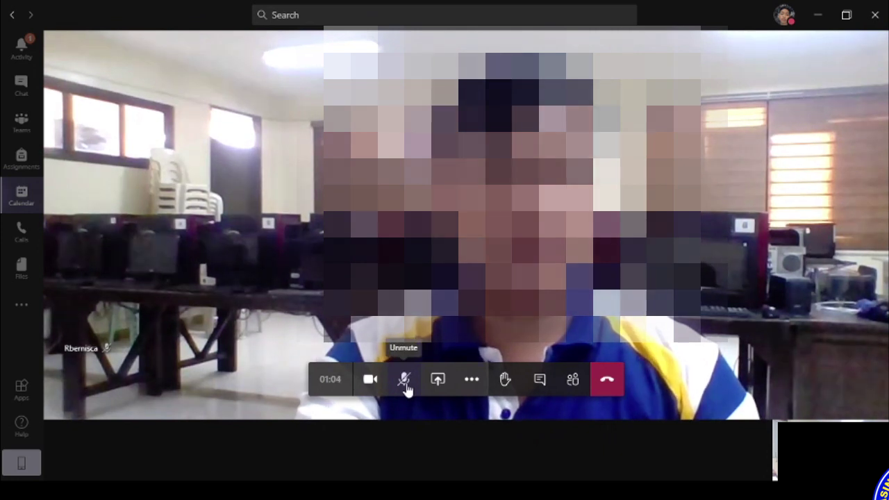
# Raise and lower your hand, then open the meeting chat
pyautogui.click(506, 382)
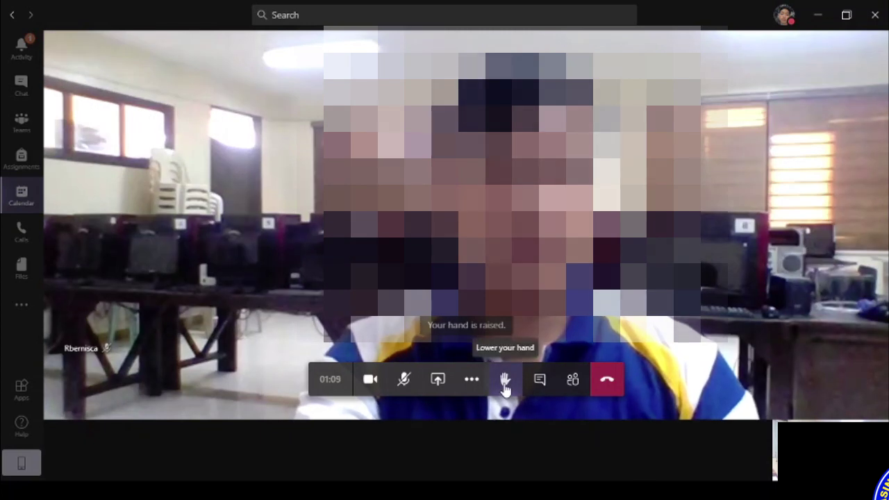
pyautogui.click(505, 383)
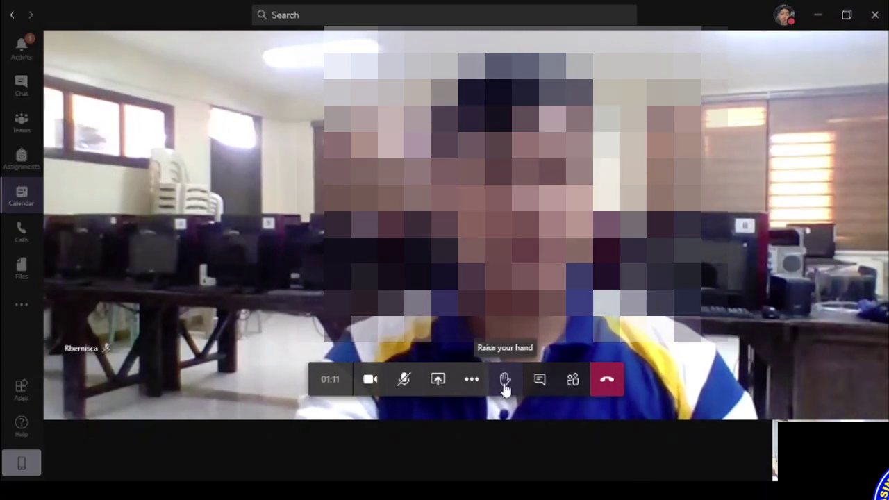
pyautogui.click(541, 381)
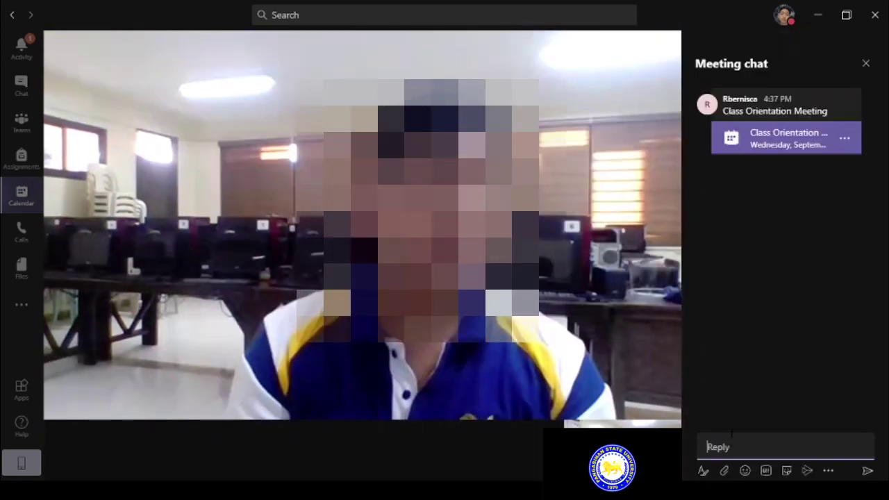
# Send "Hi sir" in the meeting chat, then leave the Class Orientation Meeting
pyautogui.write('Hi sir')
pyautogui.press('Return')
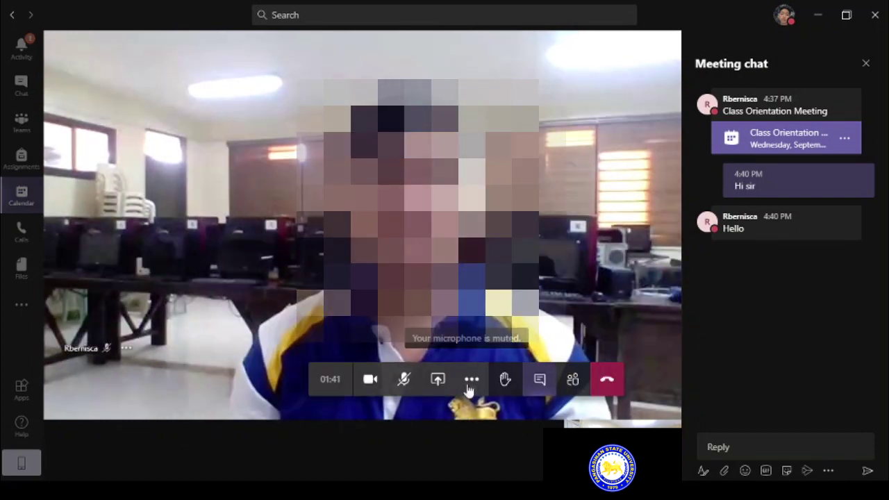
pyautogui.click(471, 381)
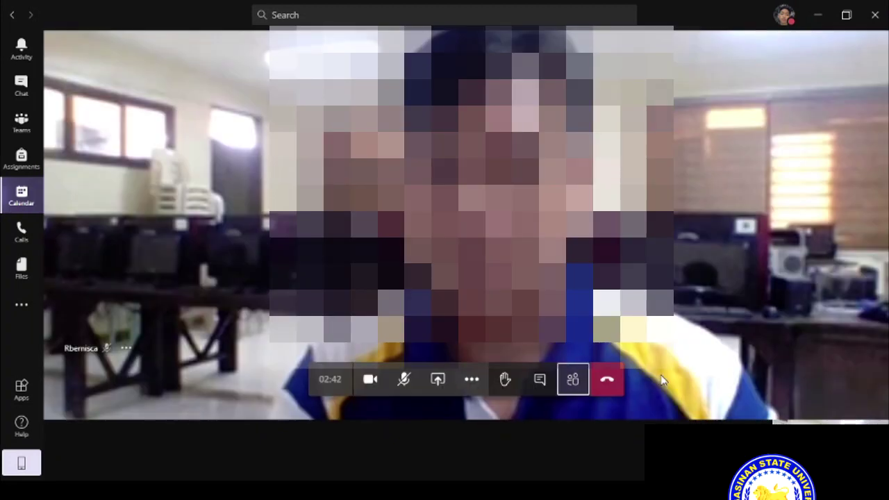
pyautogui.click(613, 382)
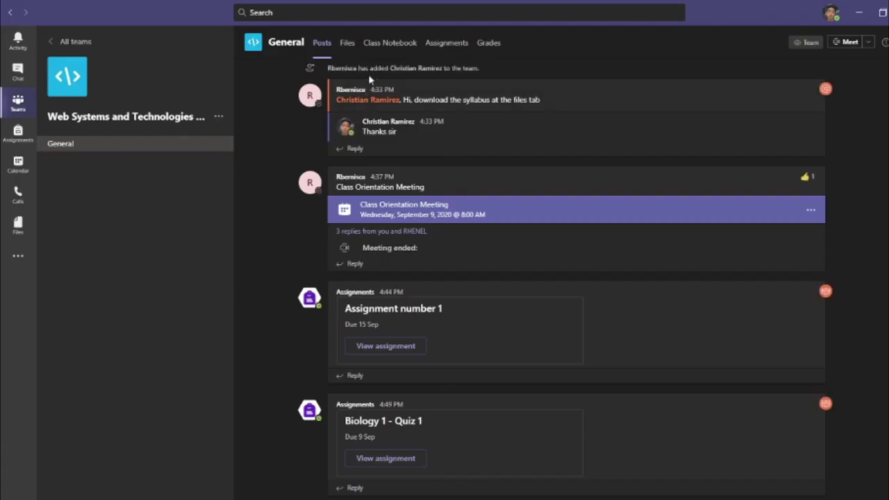
# Open Assignment number 1 under Assignments and choose to upload work from this computer
pyautogui.click(447, 43)
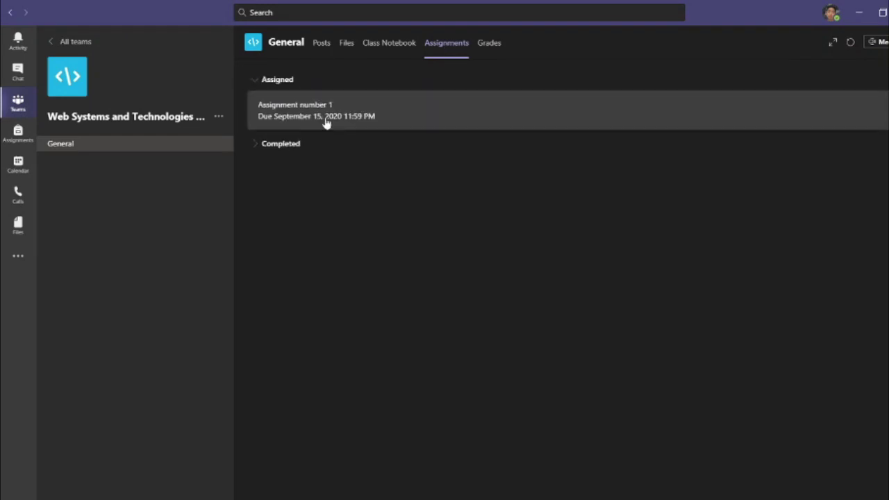
pyautogui.click(325, 122)
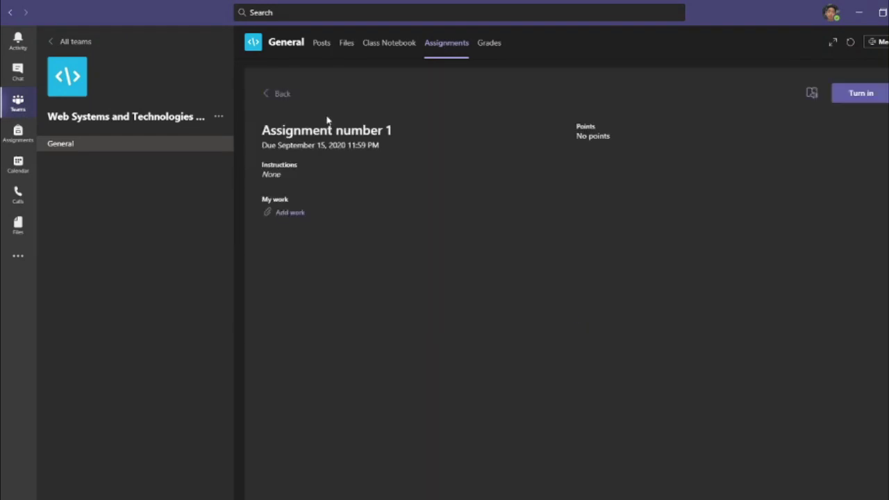
pyautogui.click(292, 213)
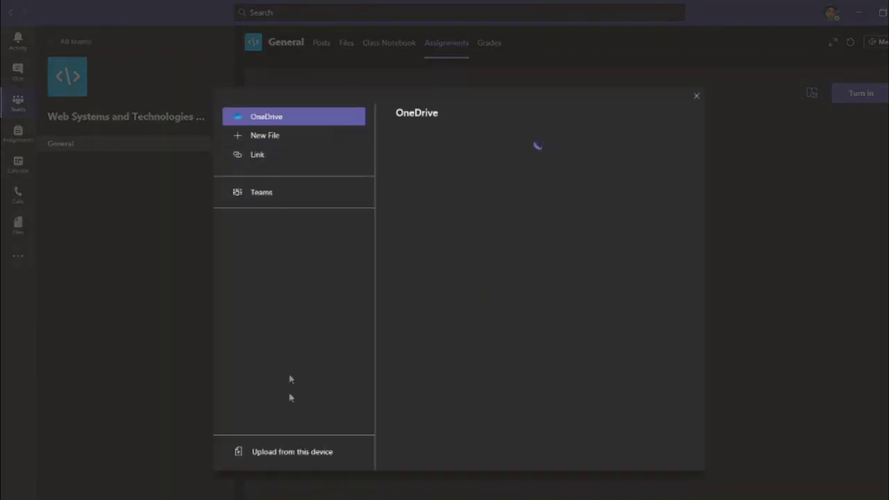
pyautogui.click(292, 452)
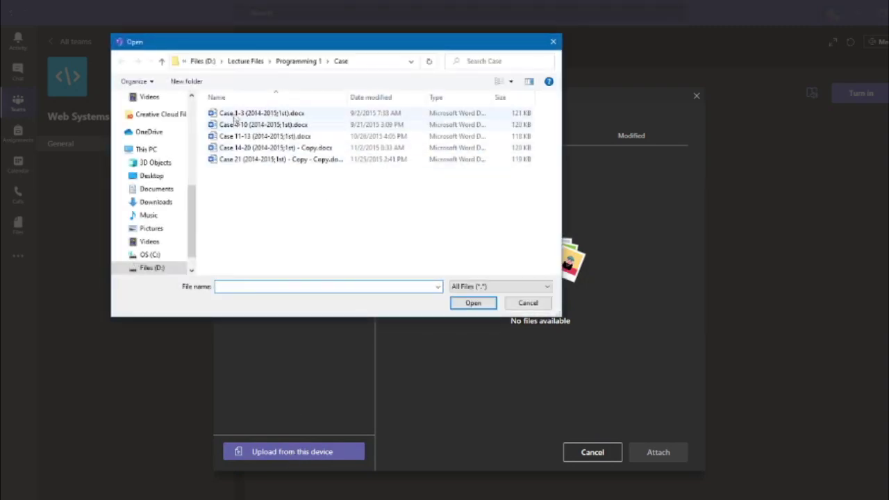
pyautogui.doubleClick(234, 114)
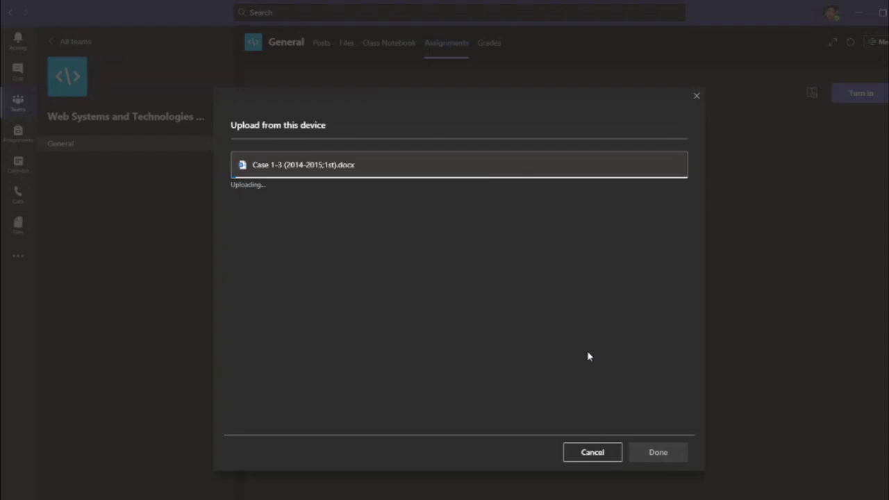
pyautogui.click(659, 454)
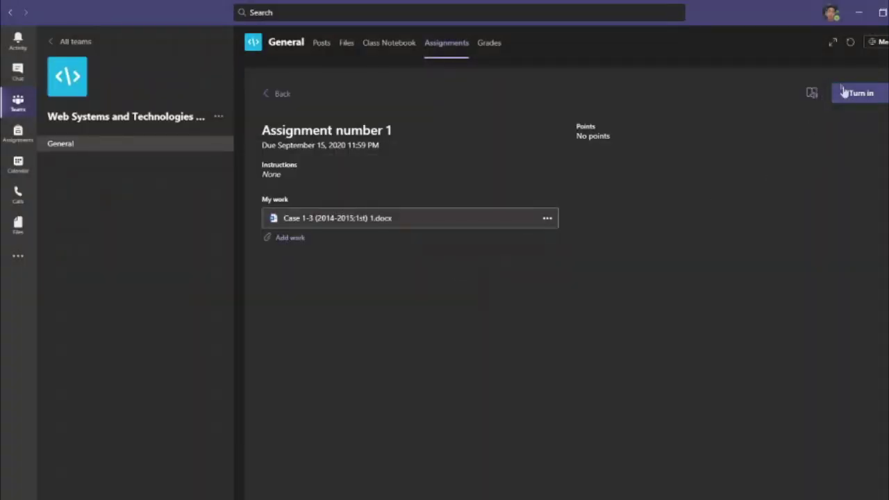
pyautogui.click(846, 95)
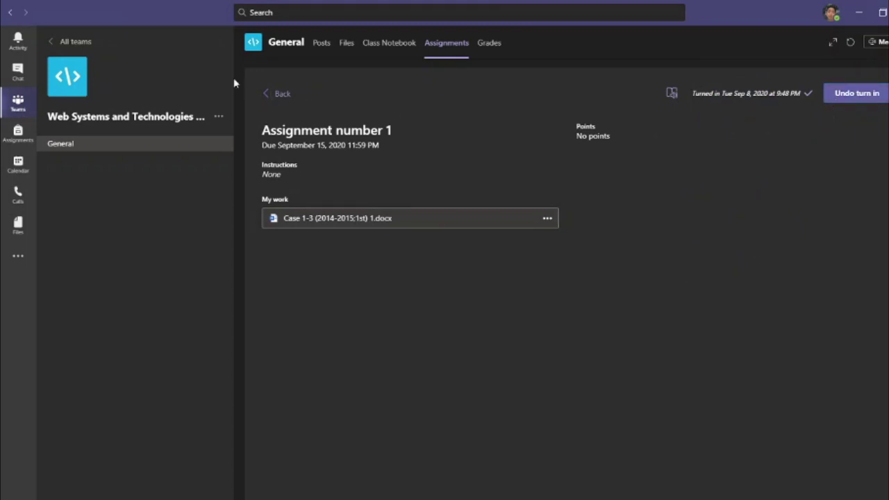
pyautogui.click(270, 95)
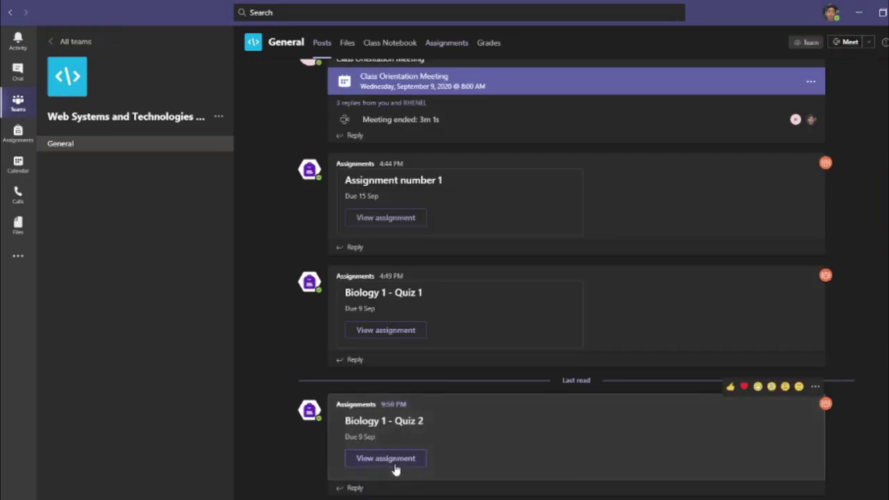
# Open the Biology 1 - Quiz 2 assignment and its attached Biology 1 - Quiz 1 form
pyautogui.click(400, 460)
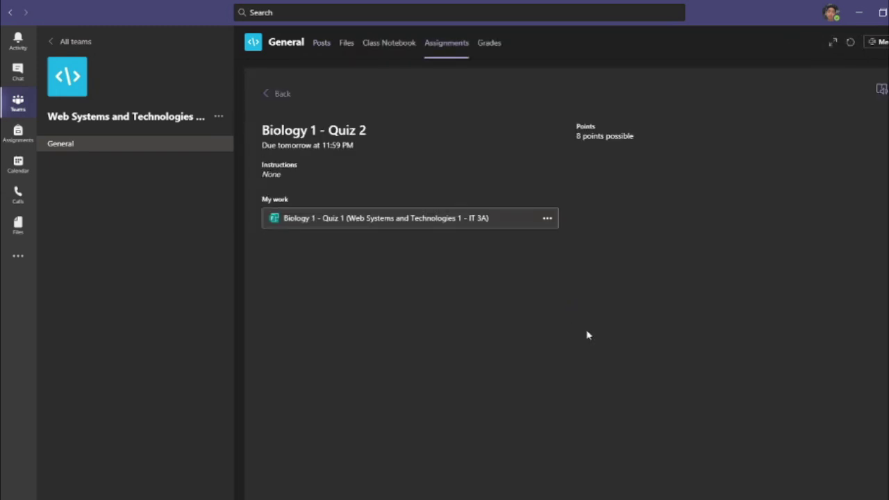
pyautogui.moveTo(272, 130); pyautogui.dragTo(434, 136)
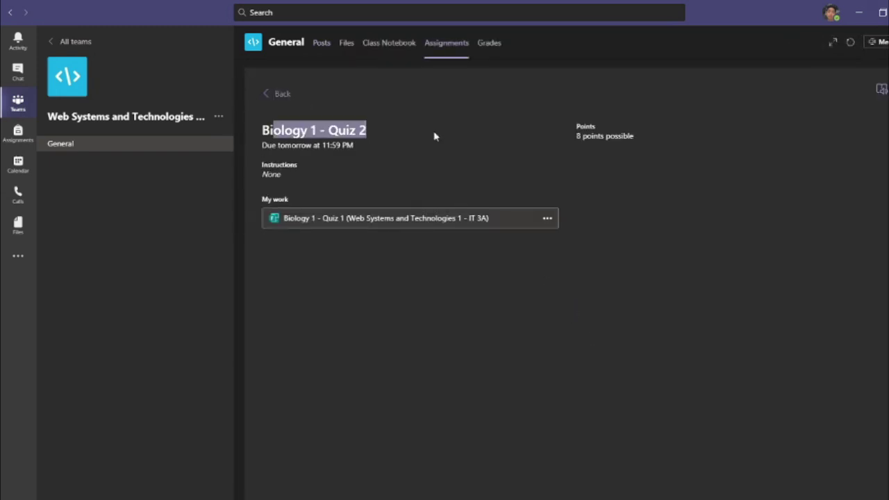
pyautogui.click(412, 223)
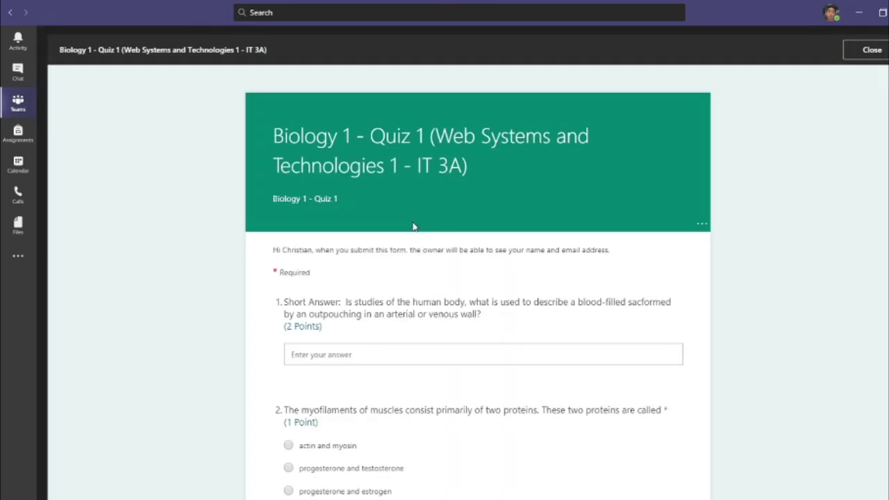
# Answer question 1 with "a" and choose "actin and myosin" for question 2
pyautogui.click(359, 352)
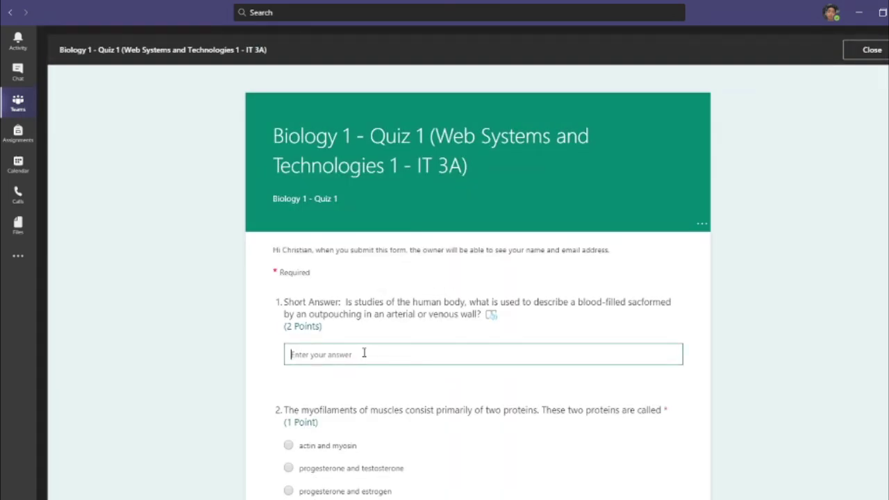
pyautogui.write('a')
pyautogui.scroll(-1, 375, 413)
pyautogui.click(340, 405)
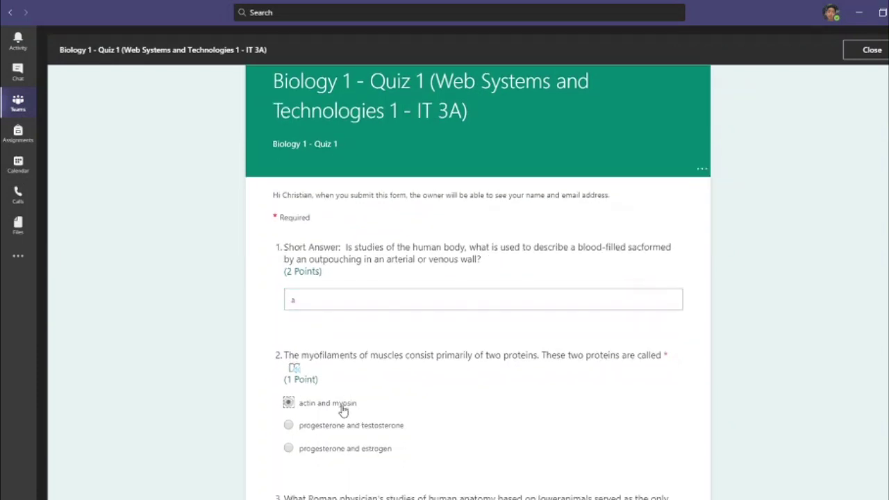